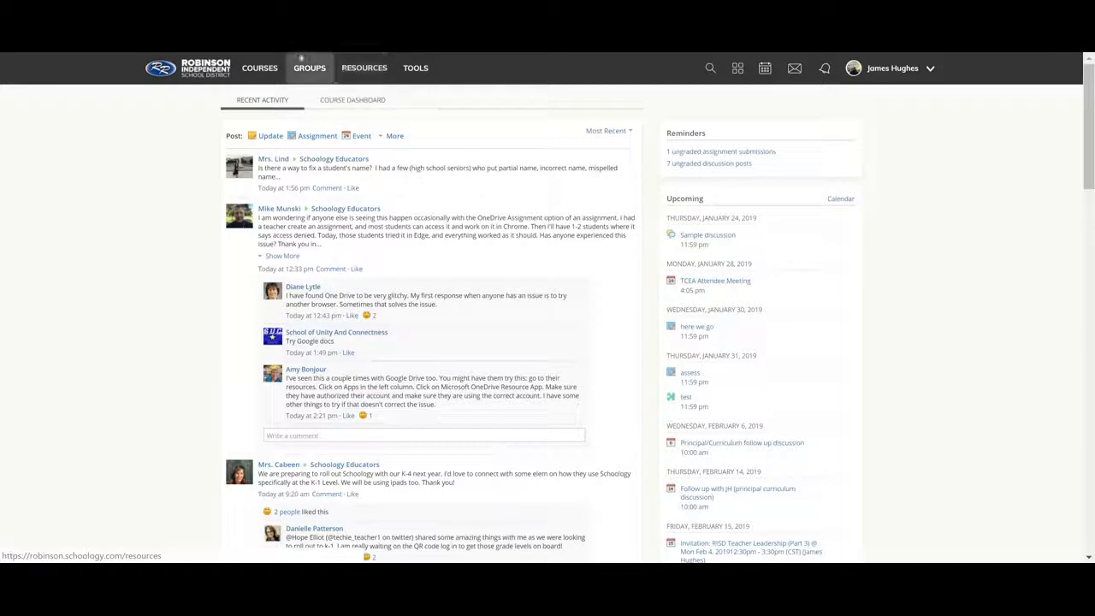
- Open the full My Courses page and look through the list of current courses and their sections
left_click(264, 67)
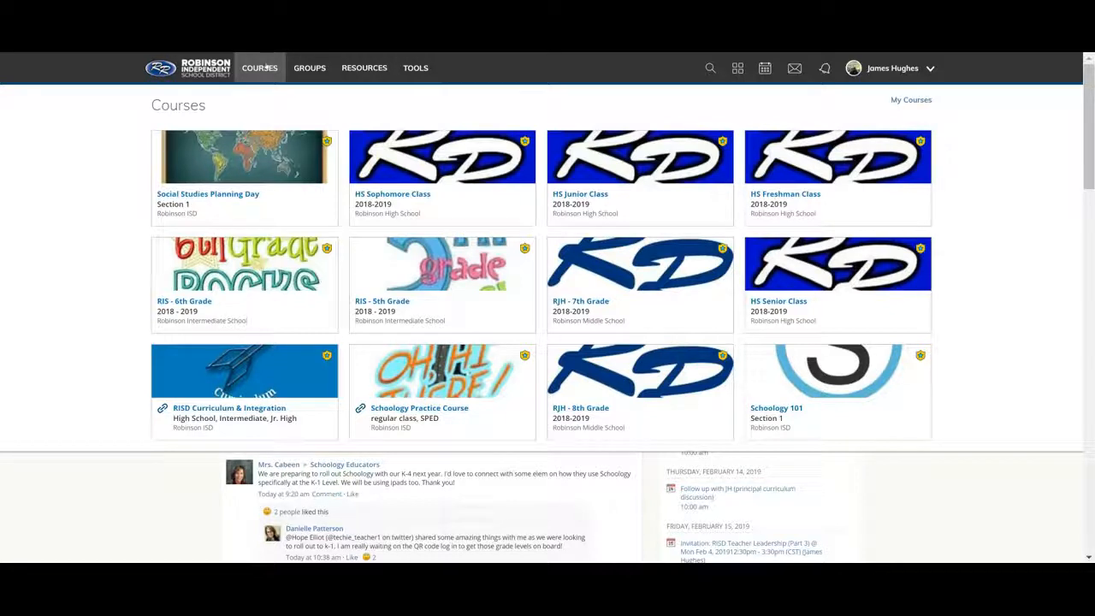
left_click(266, 68)
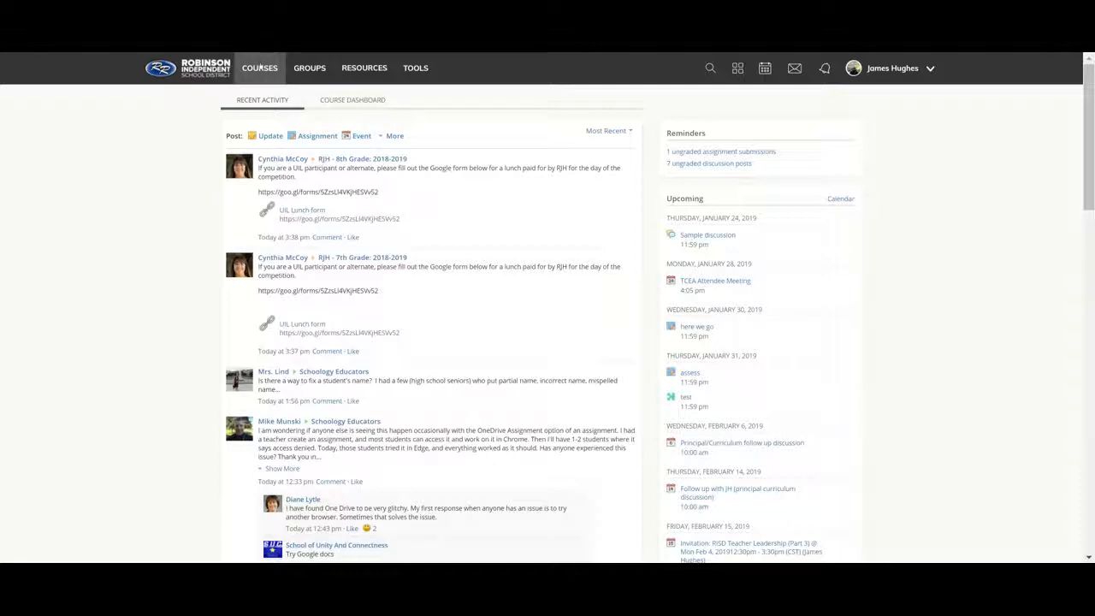
left_click(260, 68)
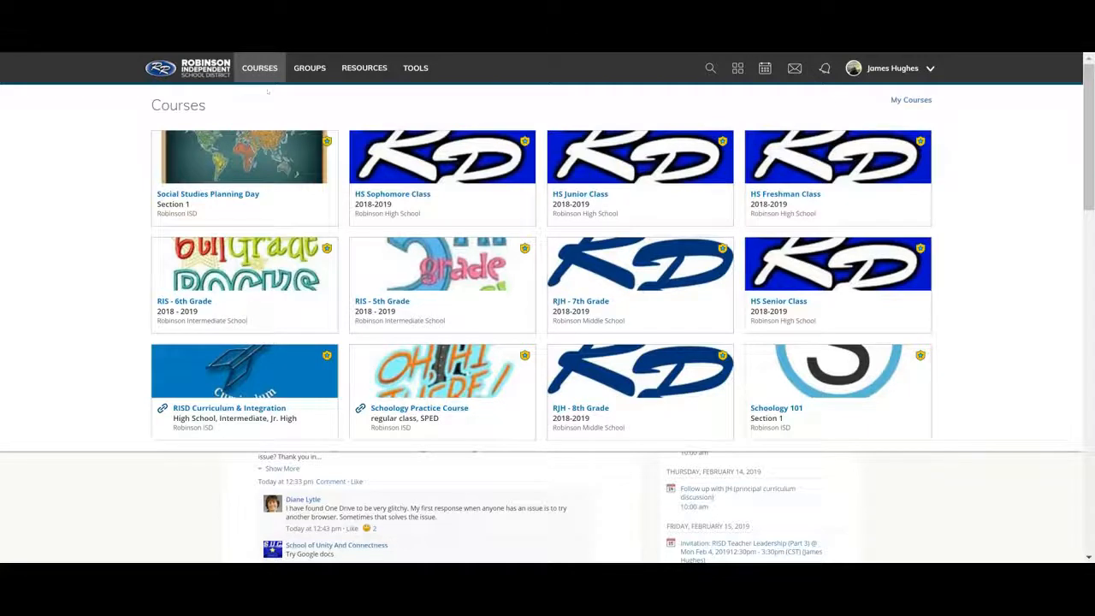
left_click(903, 101)
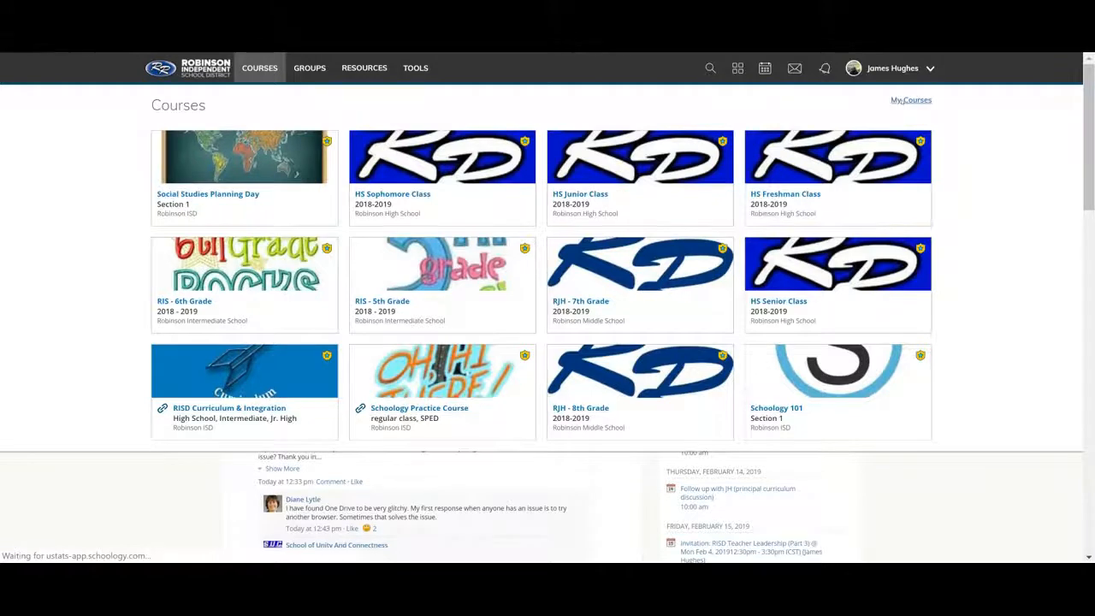
scroll(326, 329, "down", 5)
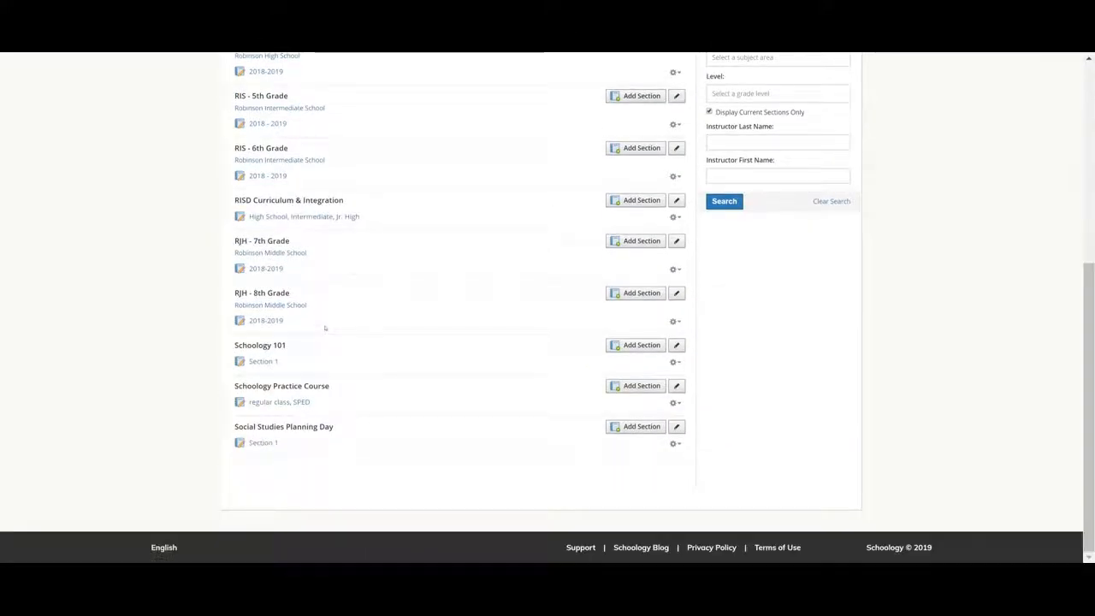
scroll(325, 328, "up", 5)
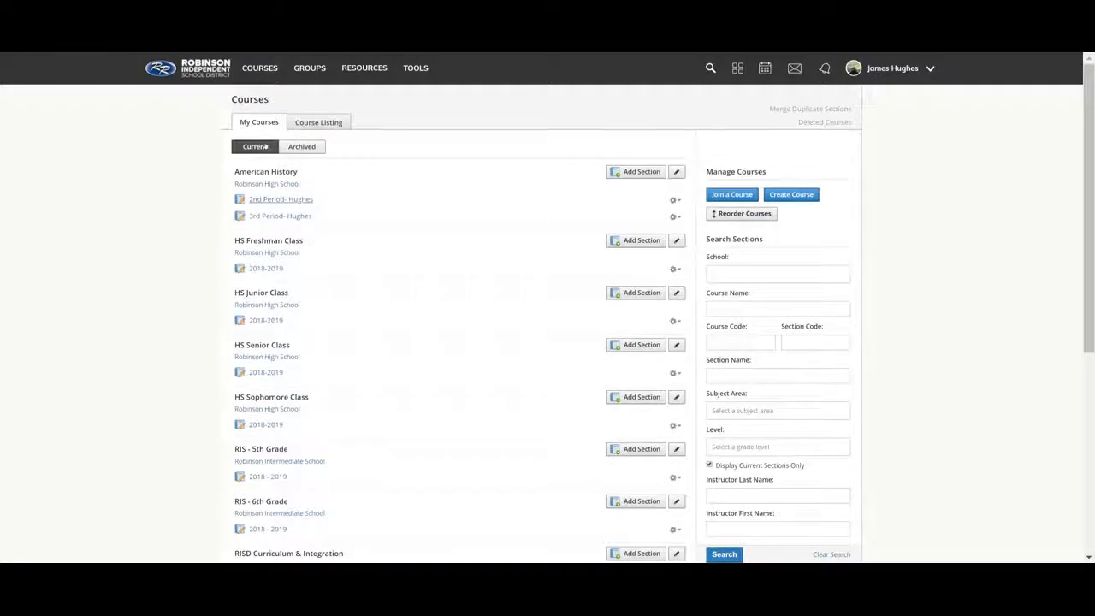
- Compare the courses offered in the Courses dropdown with those on the full My Courses page
left_click(272, 74)
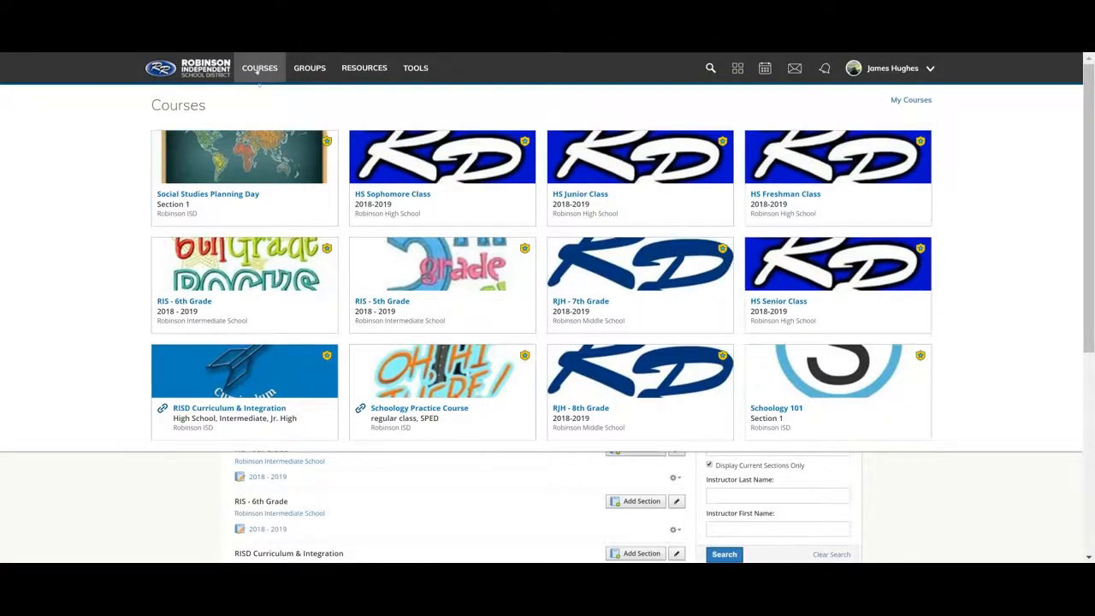
left_click(257, 70)
scroll(723, 152, "down", 3)
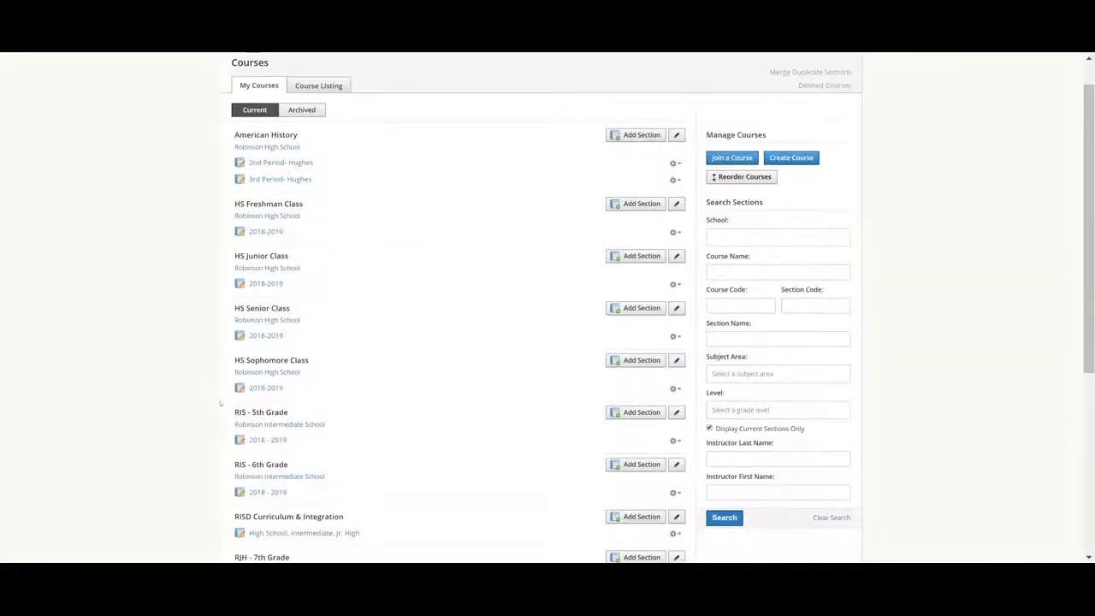
scroll(723, 152, "up", 3)
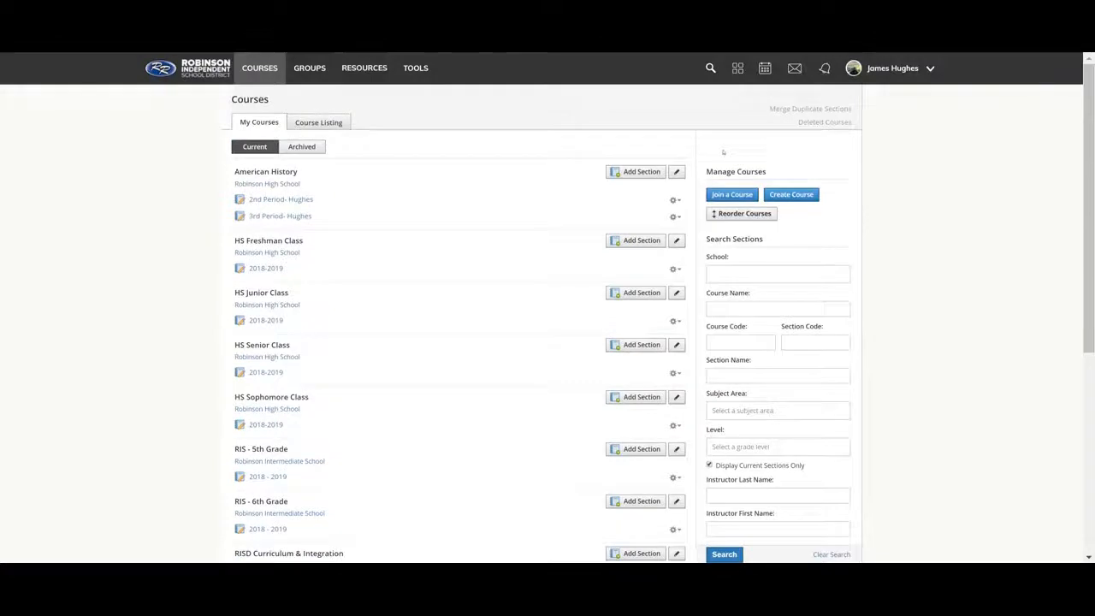
- Reorder the courses so Schoology 101 is hidden from the courses dropdown and the American History 3rd Period section is included
left_click(749, 214)
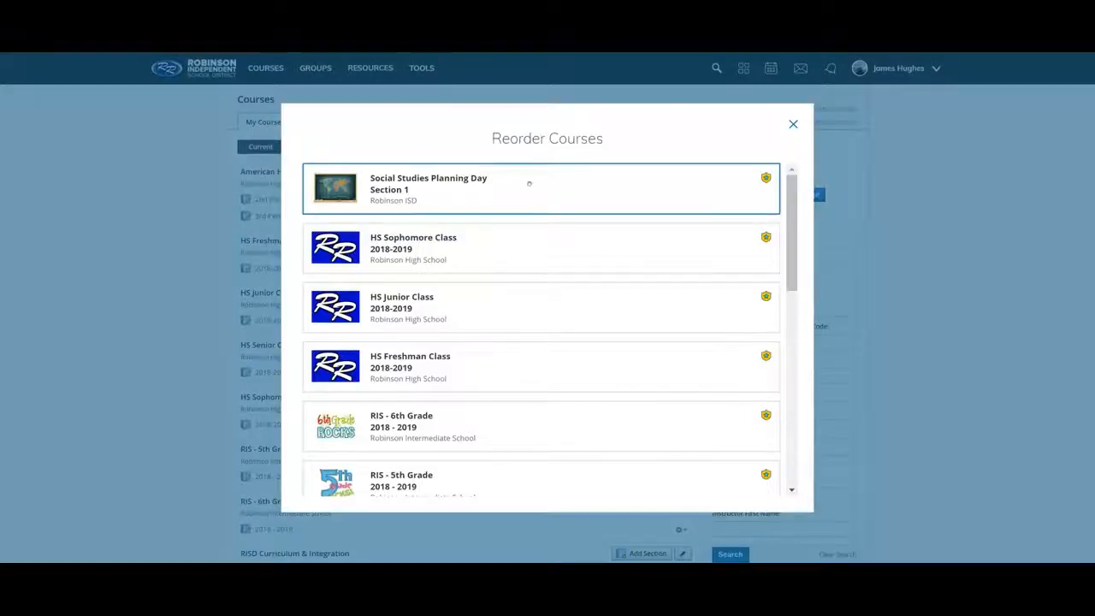
scroll(452, 254, "down", 5)
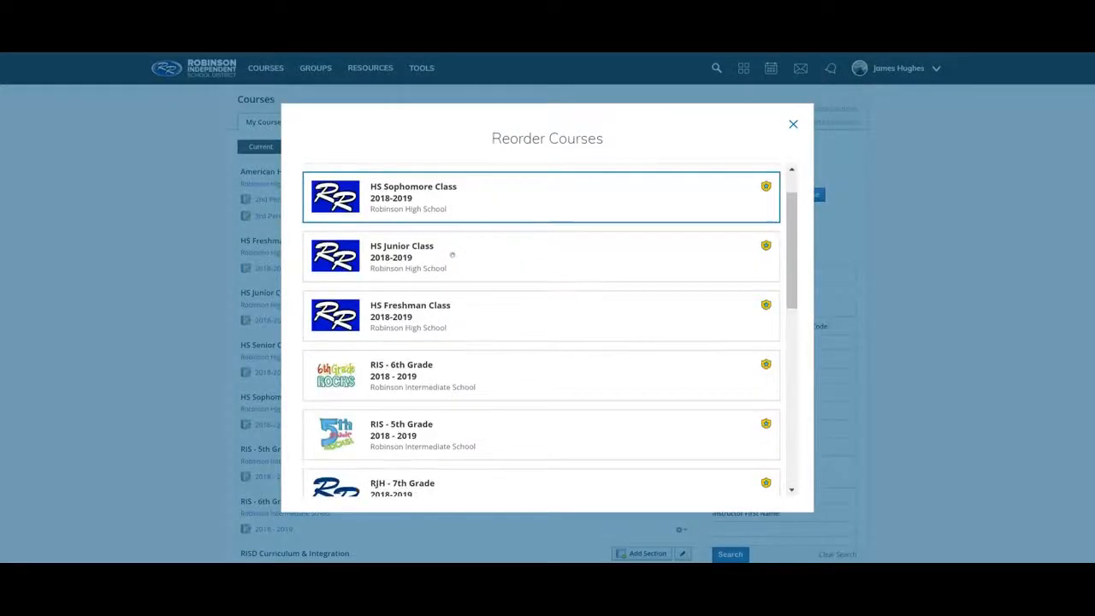
scroll(453, 256, "down", 5)
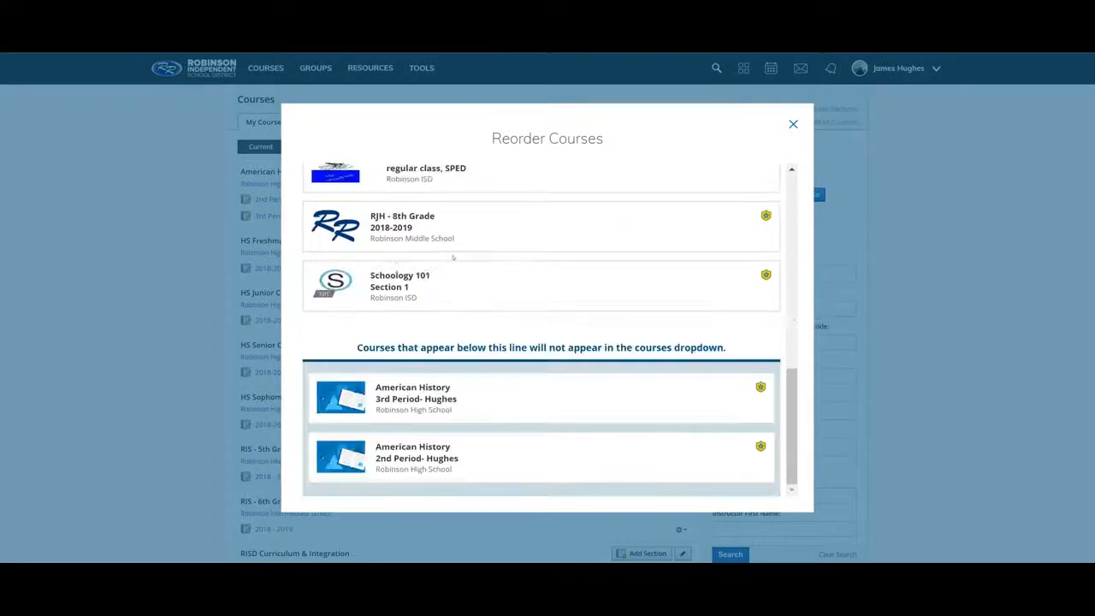
left_click(381, 439)
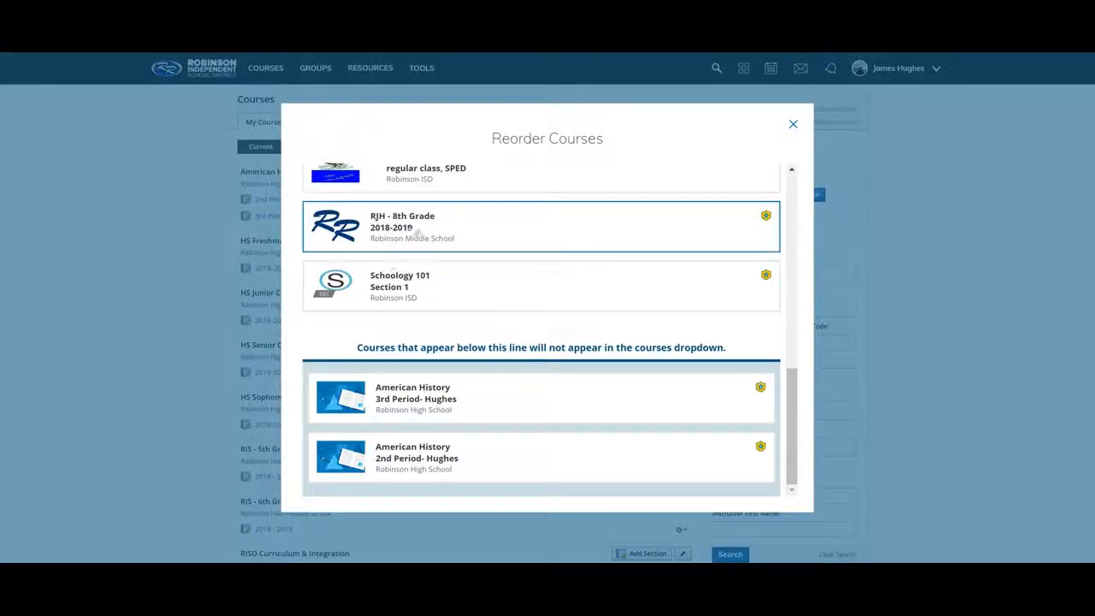
left_click_drag(392, 280, 411, 452)
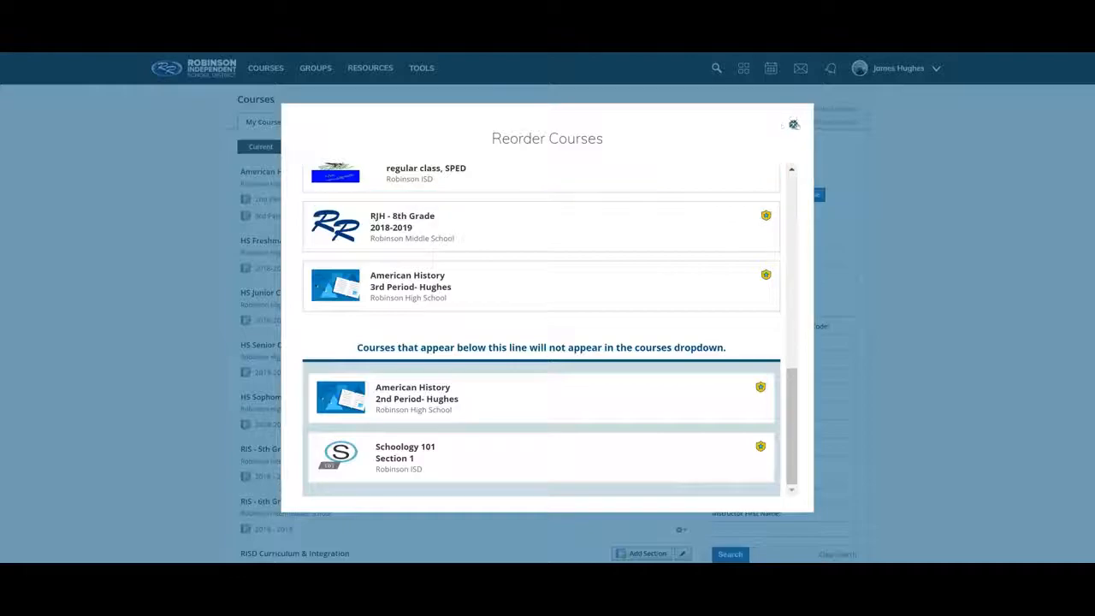
left_click(792, 125)
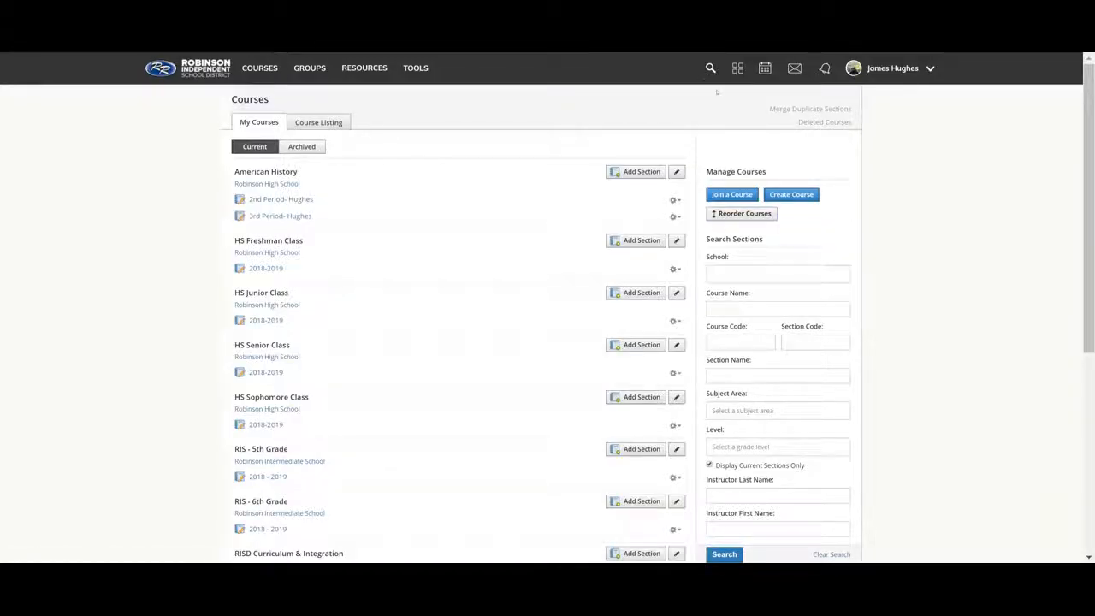
- Start a new course for Robinson Middle School named Math, naming the section 2nd Period followed by the teacher's surname
left_click(783, 194)
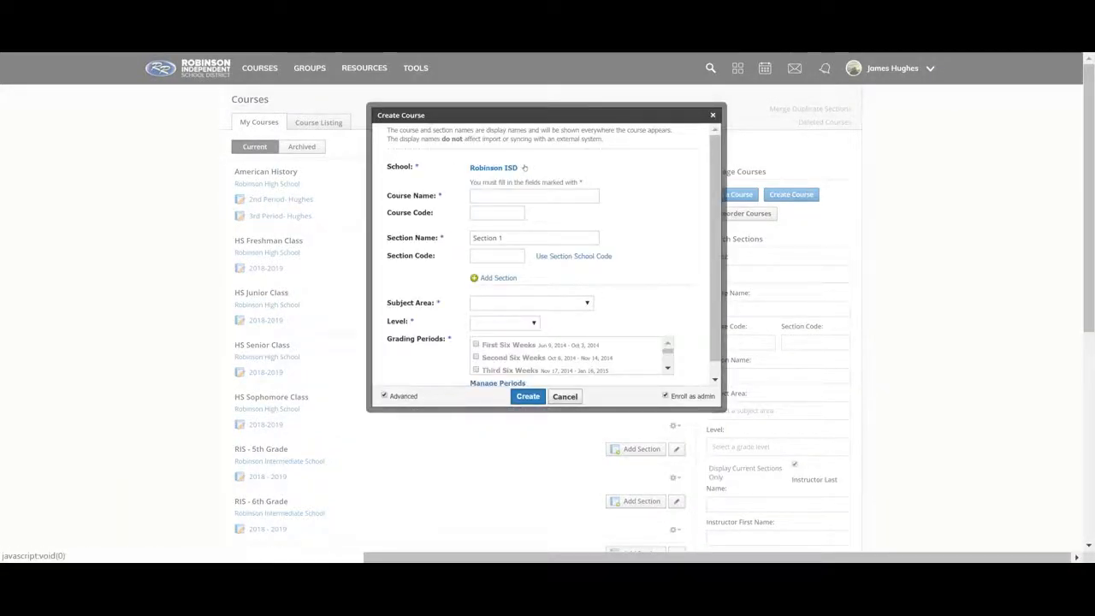
left_click(516, 168)
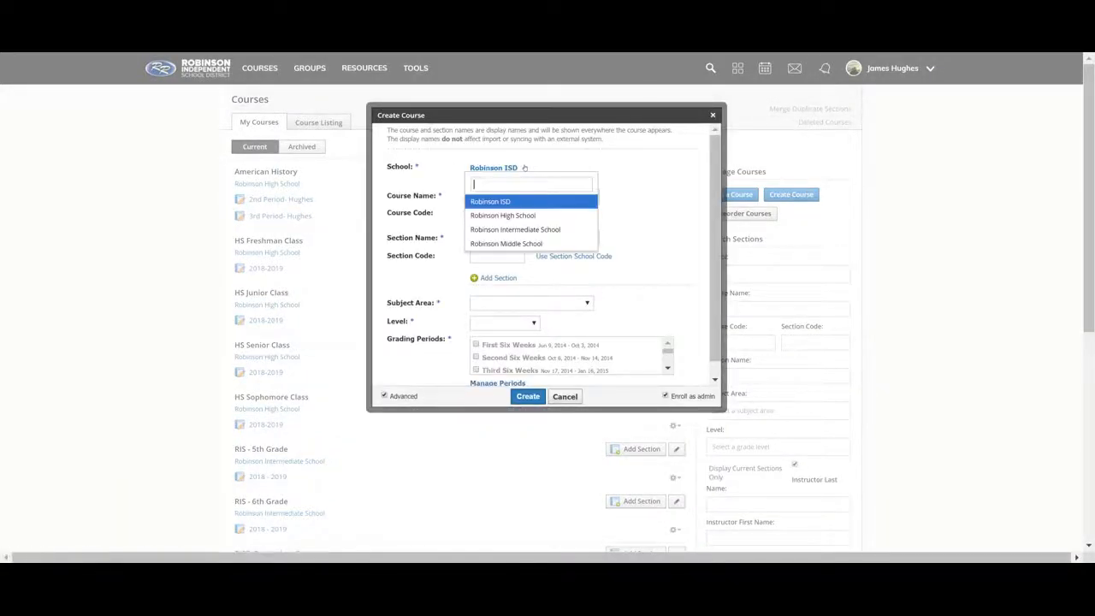
left_click(516, 245)
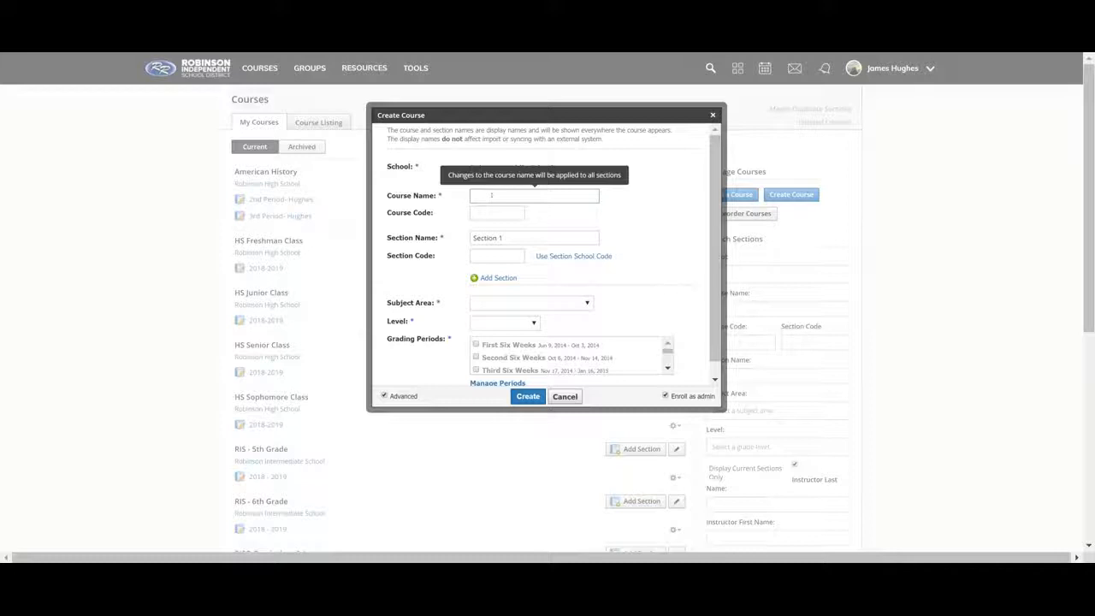
type("Math")
left_click(502, 238)
type("2nd Period - Hughes")
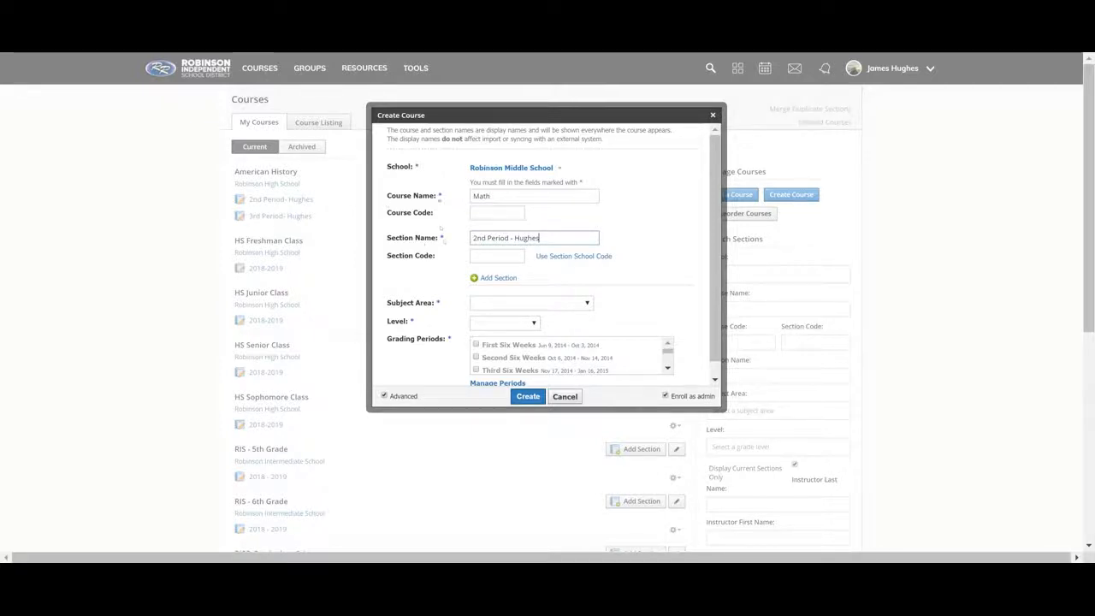
- Set the new course's subject area to Mathematics and its level to 8
left_click(489, 305)
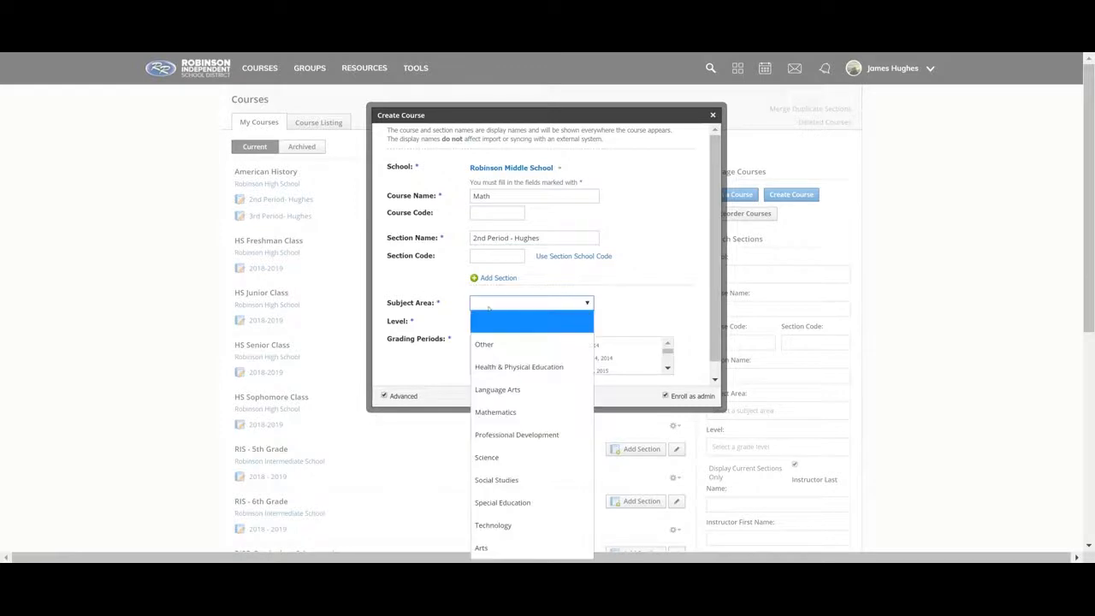
left_click(497, 411)
left_click(497, 324)
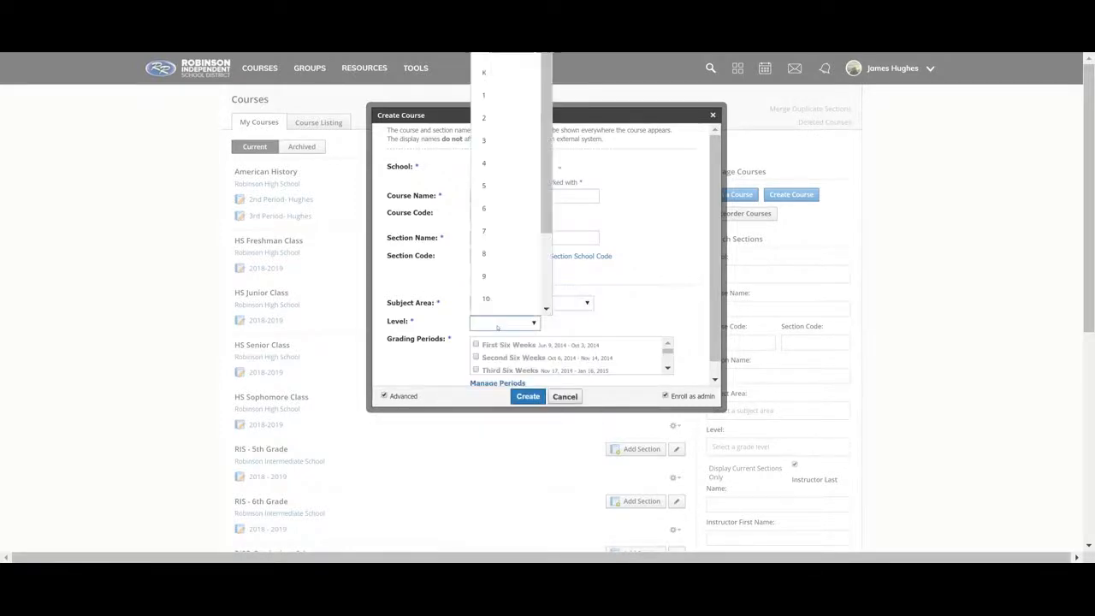
left_click(491, 252)
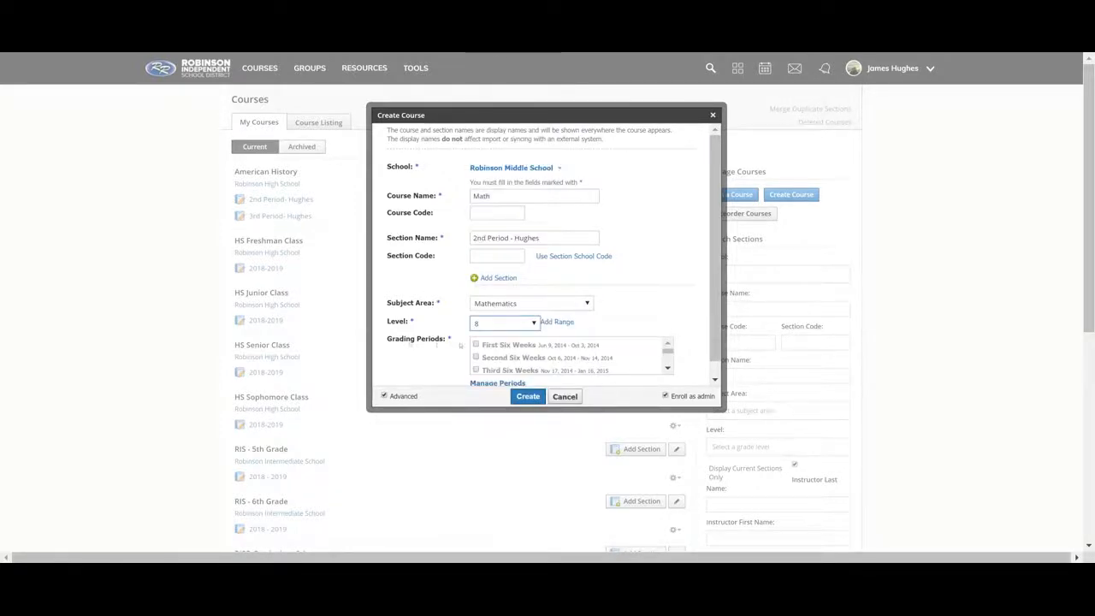
- Assign the 18-19 1st, 2nd, 3rd and 4th Nine Weeks grading periods and create the course
scroll(558, 350, "down", 5)
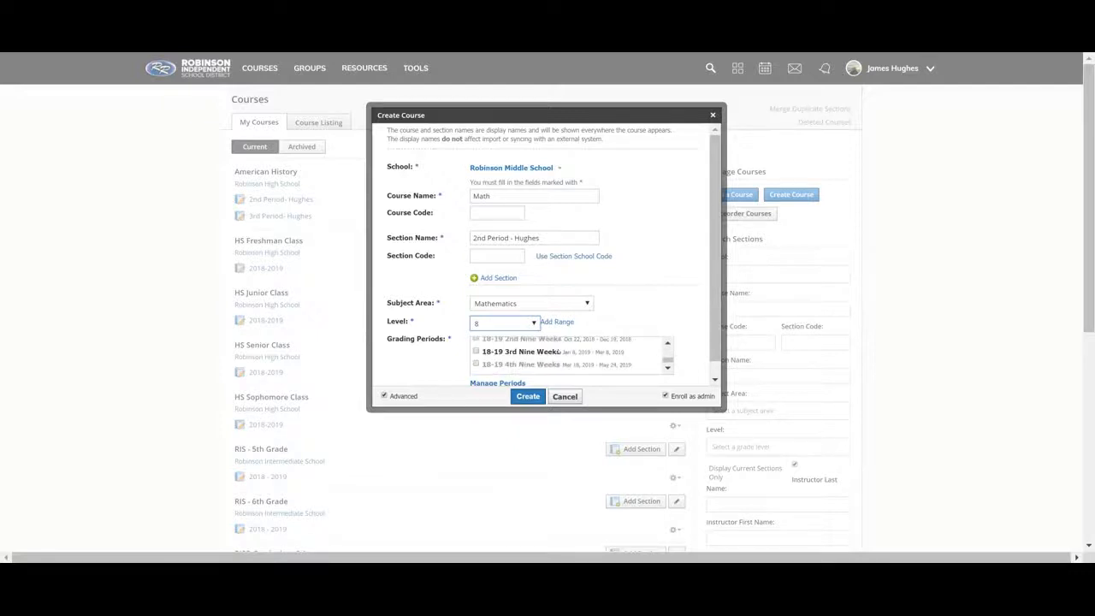
left_click(476, 364)
left_click(475, 352)
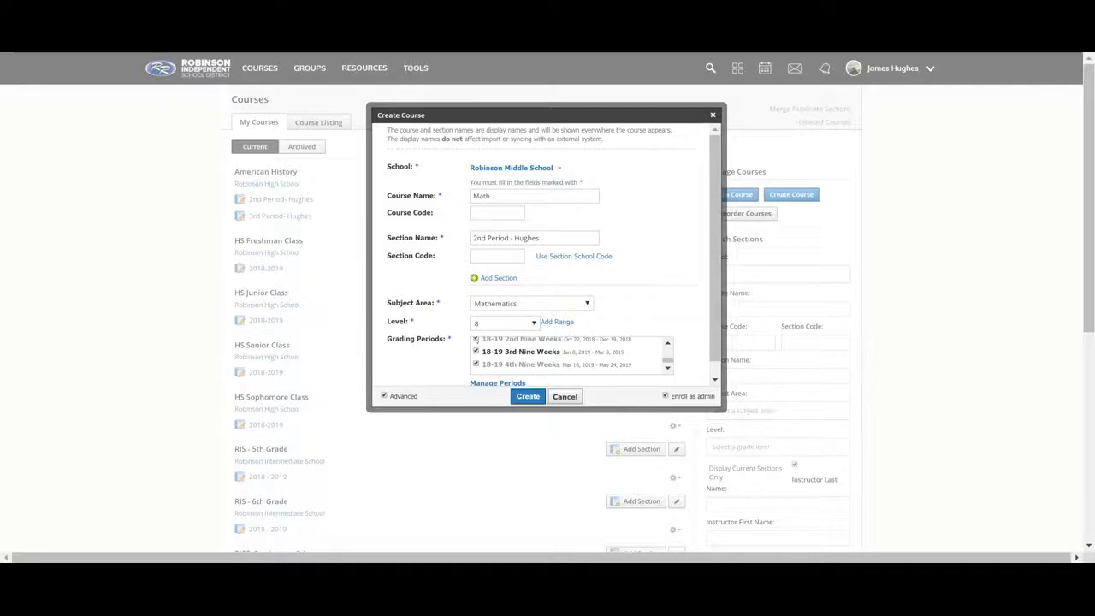
left_click(475, 338)
scroll(476, 342, "up", 1)
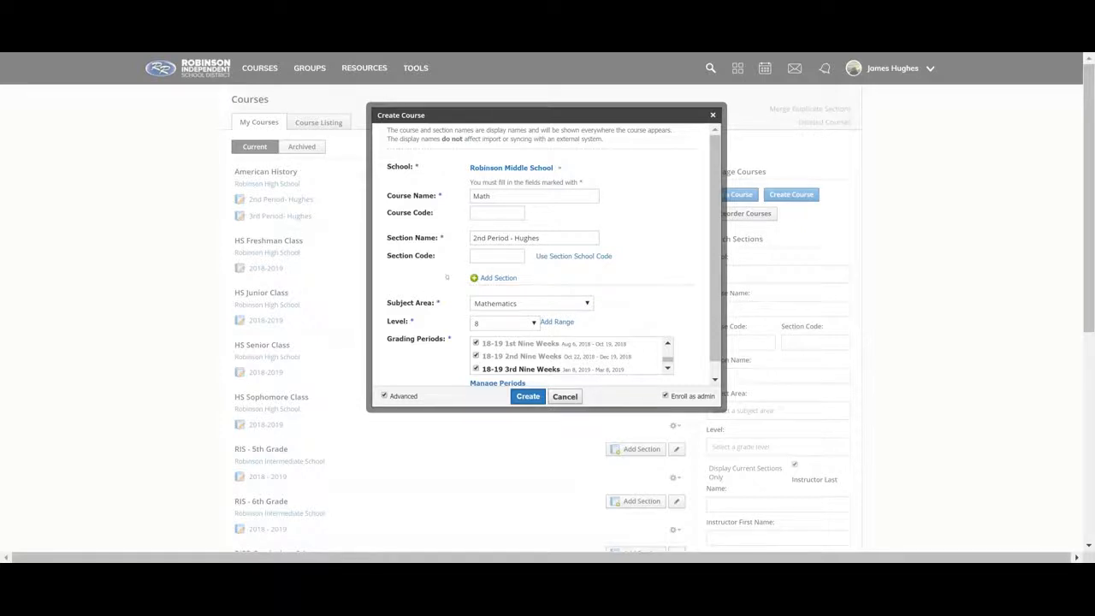
left_click(528, 397)
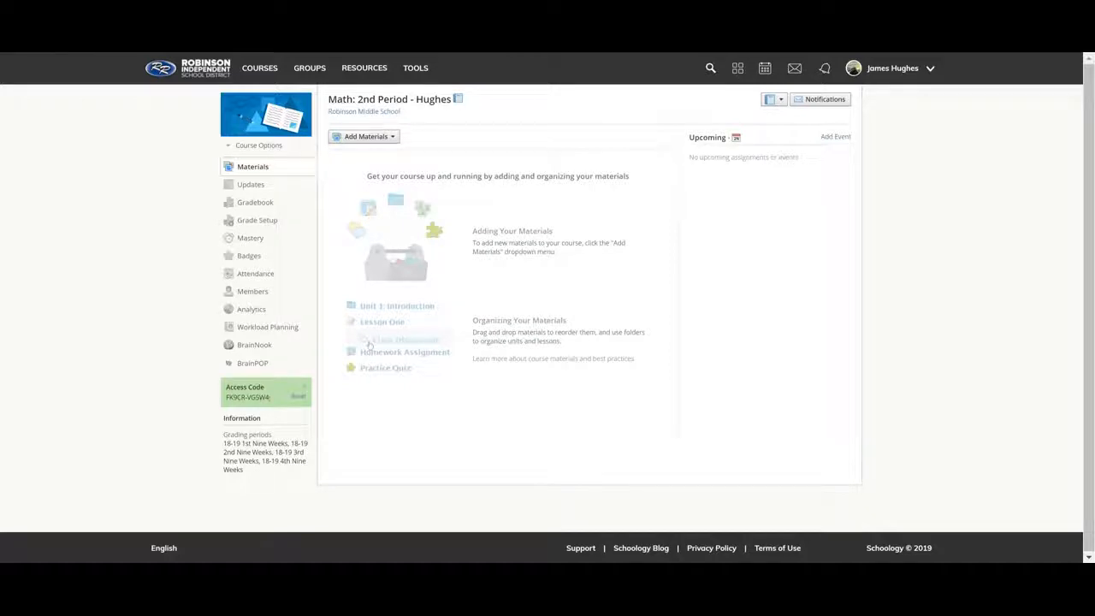
- Return to the My Courses page and choose to join a course
left_click(259, 68)
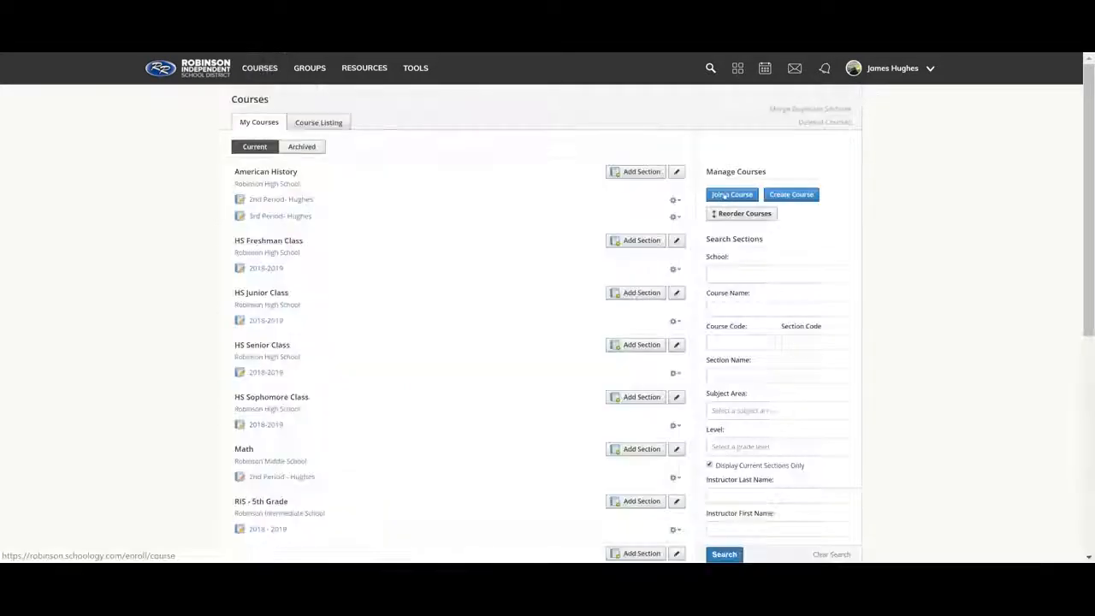
left_click(724, 196)
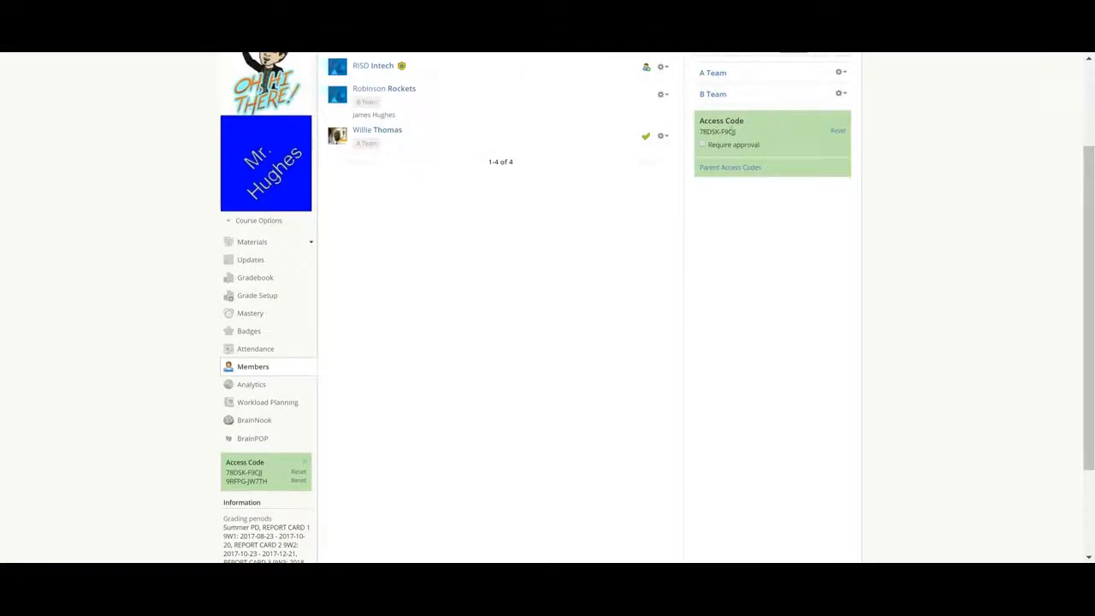
- Regenerate the access code for the practice course's regular class section and require approval for joining
left_click(836, 131)
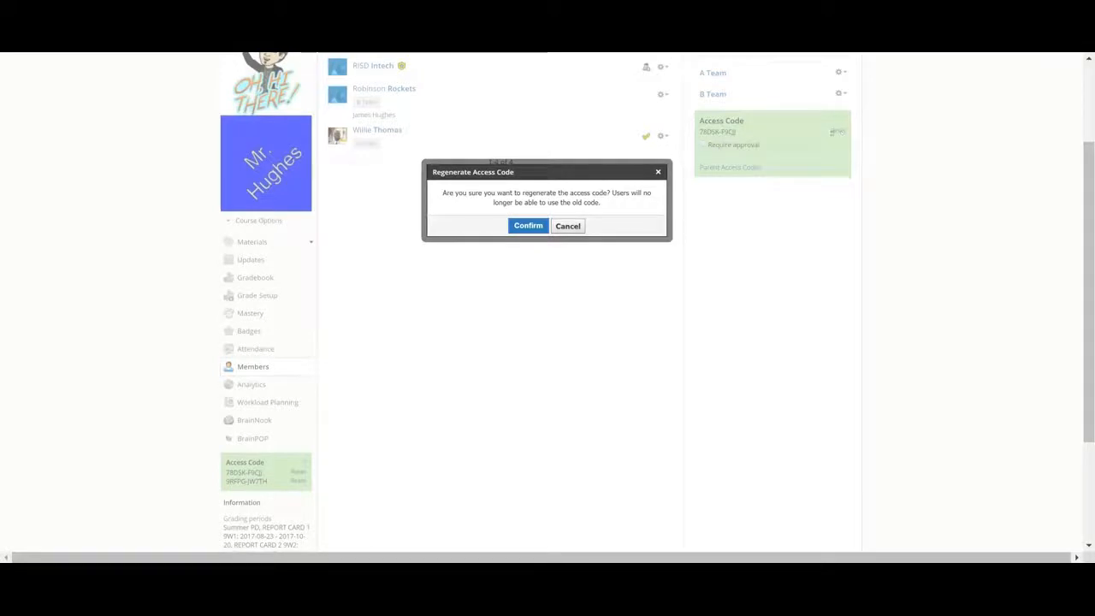
left_click(537, 224)
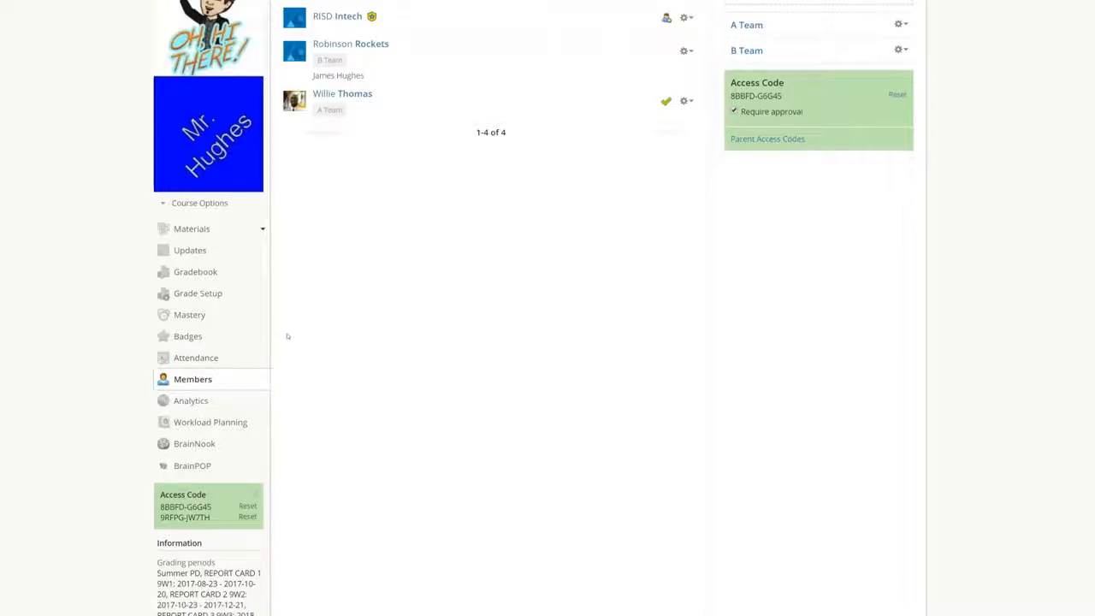
- Check which section the second access code belongs to, and switch the Members page from regular class to the SPED section
mouse_move(202, 497)
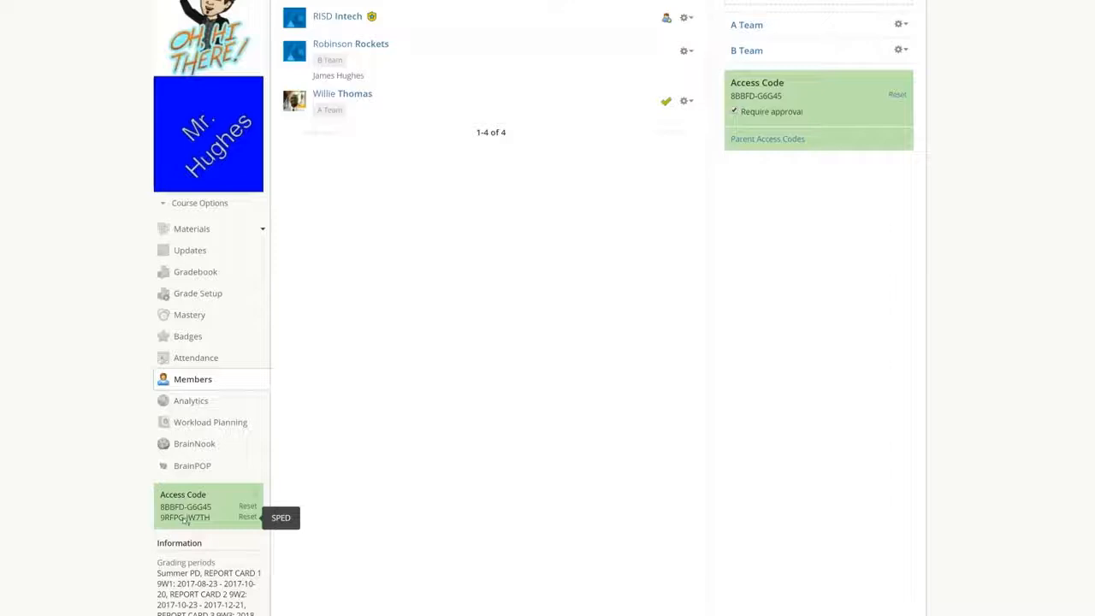
scroll(571, 263, "up", 2)
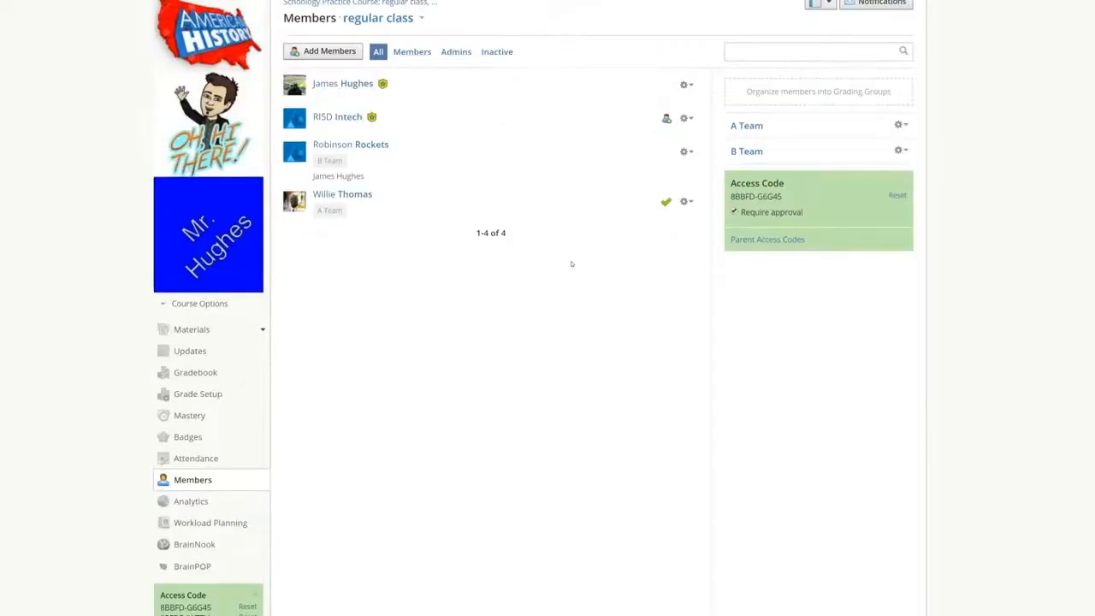
scroll(572, 264, "up", 1)
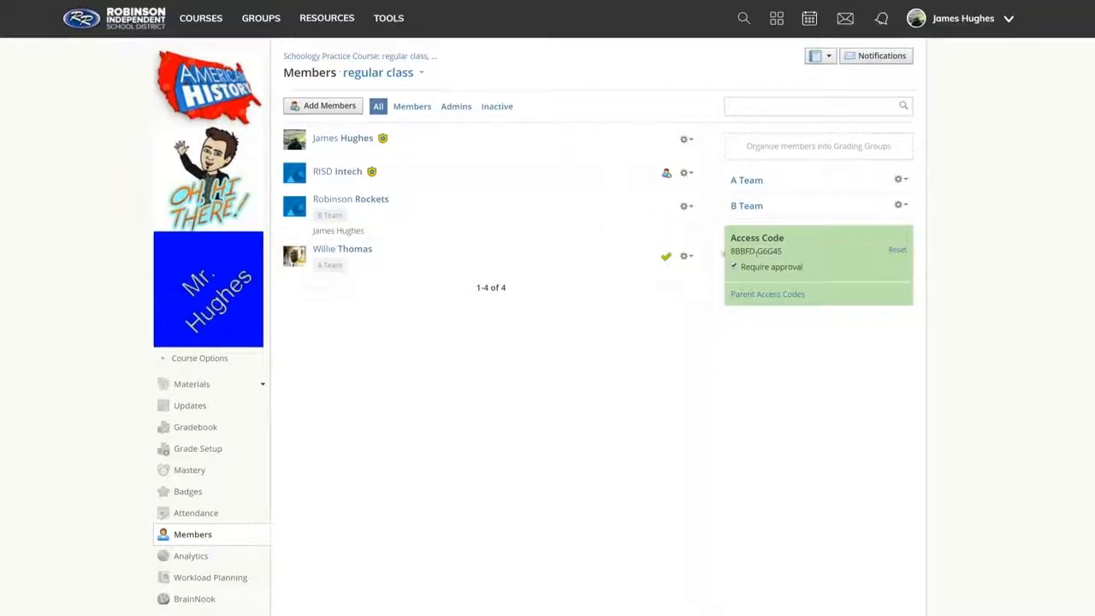
left_click(421, 73)
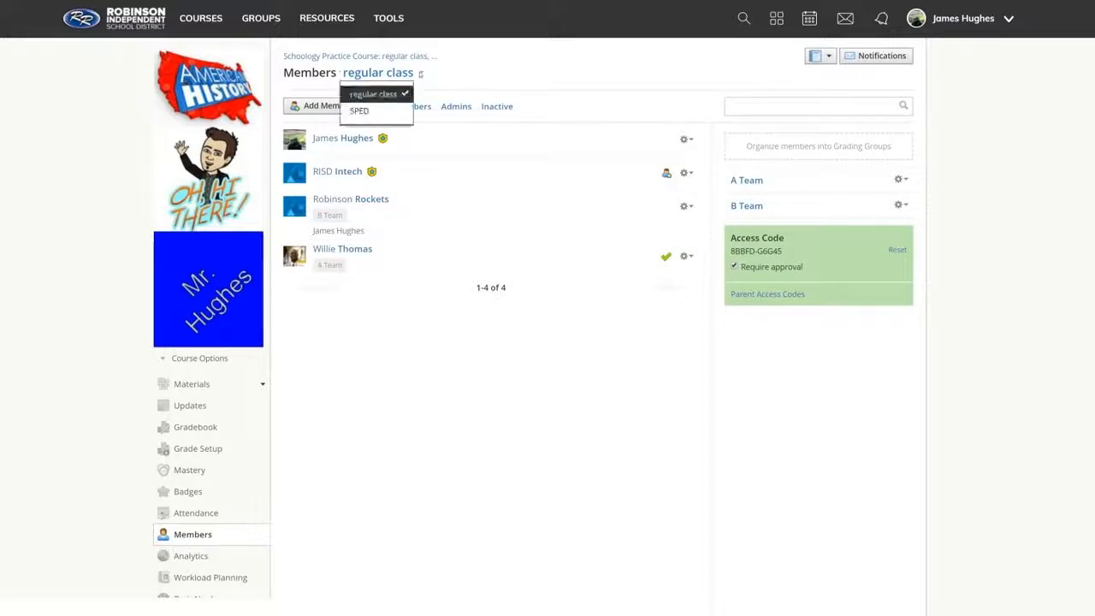
left_click(375, 112)
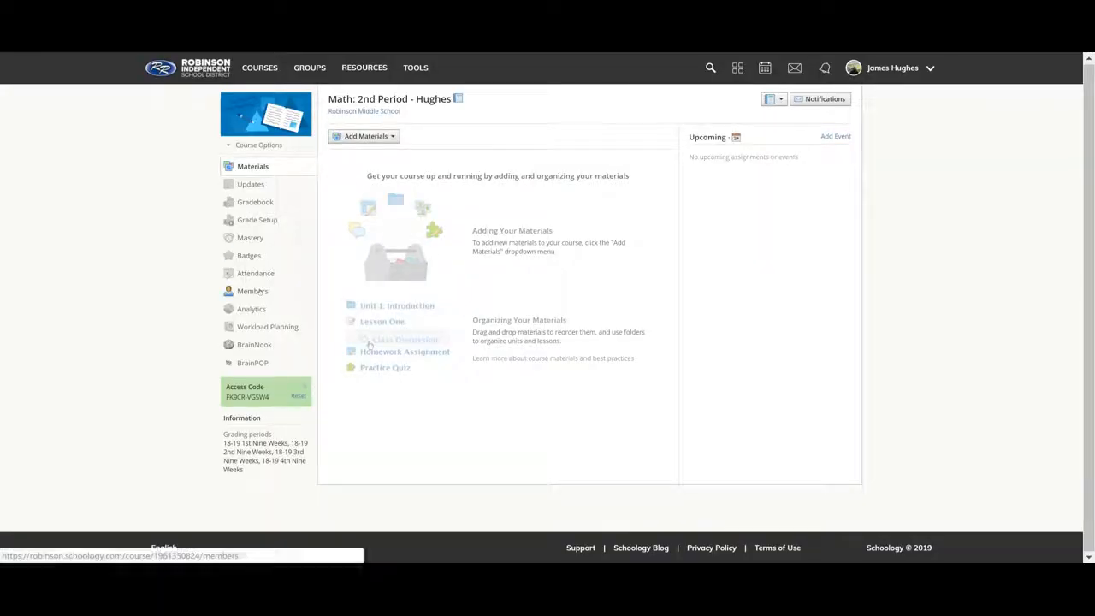
- Try to add a person from the Robinson ISD list to the Math 2nd Period course, and cancel without adding anyone
left_click(252, 291)
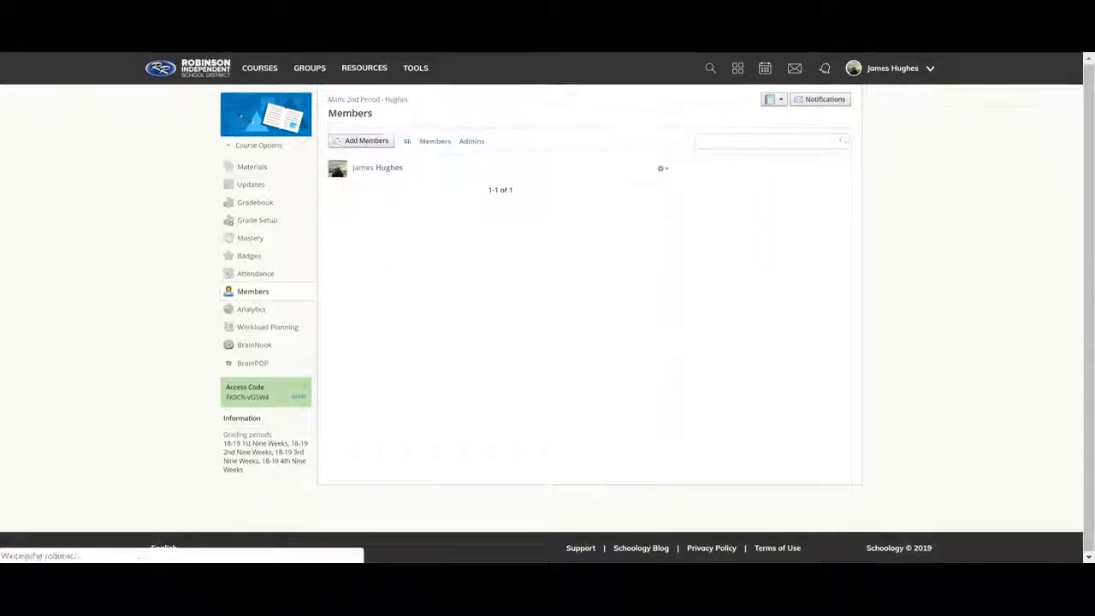
left_click(366, 142)
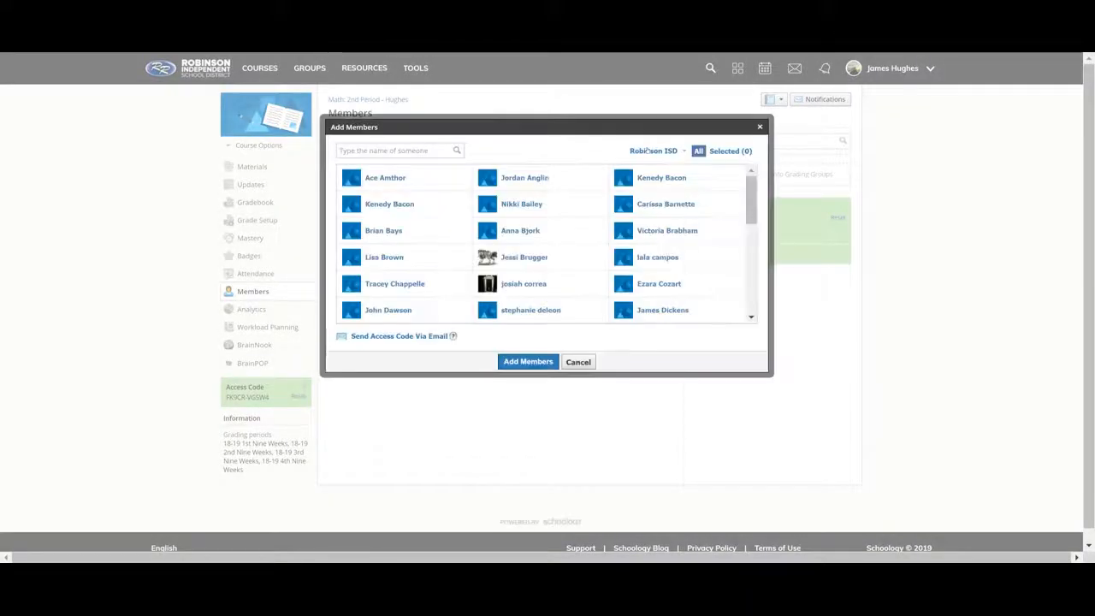
left_click(649, 150)
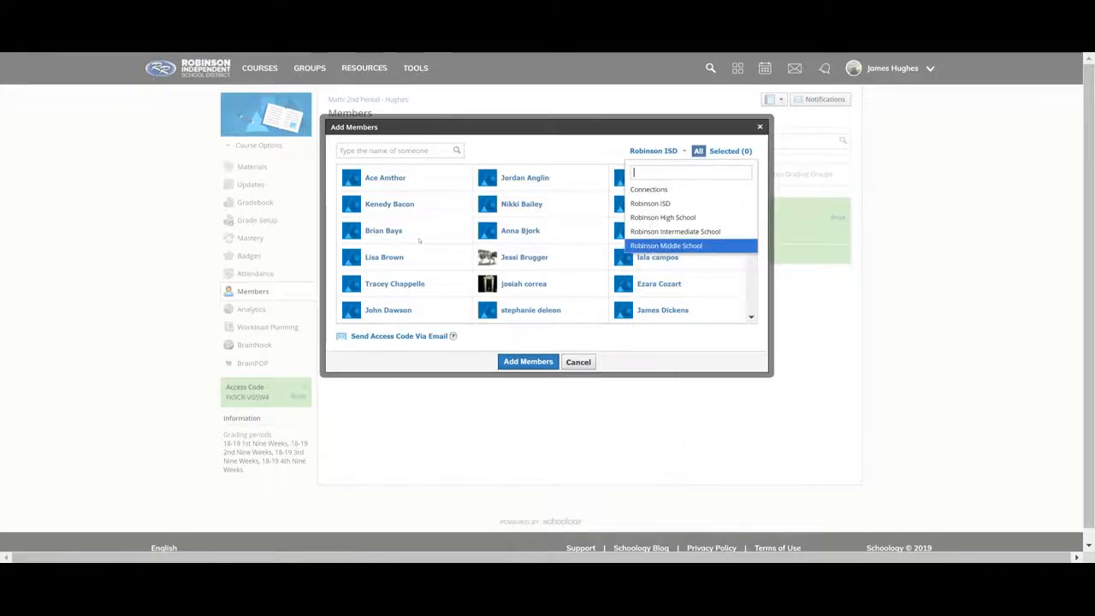
left_click(405, 209)
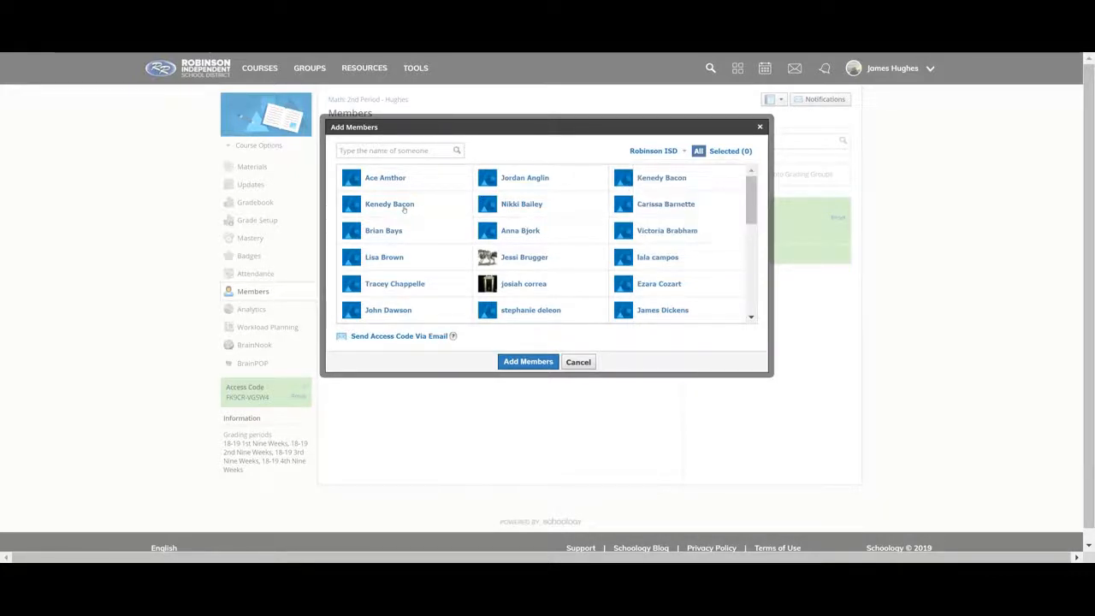
left_click(408, 207)
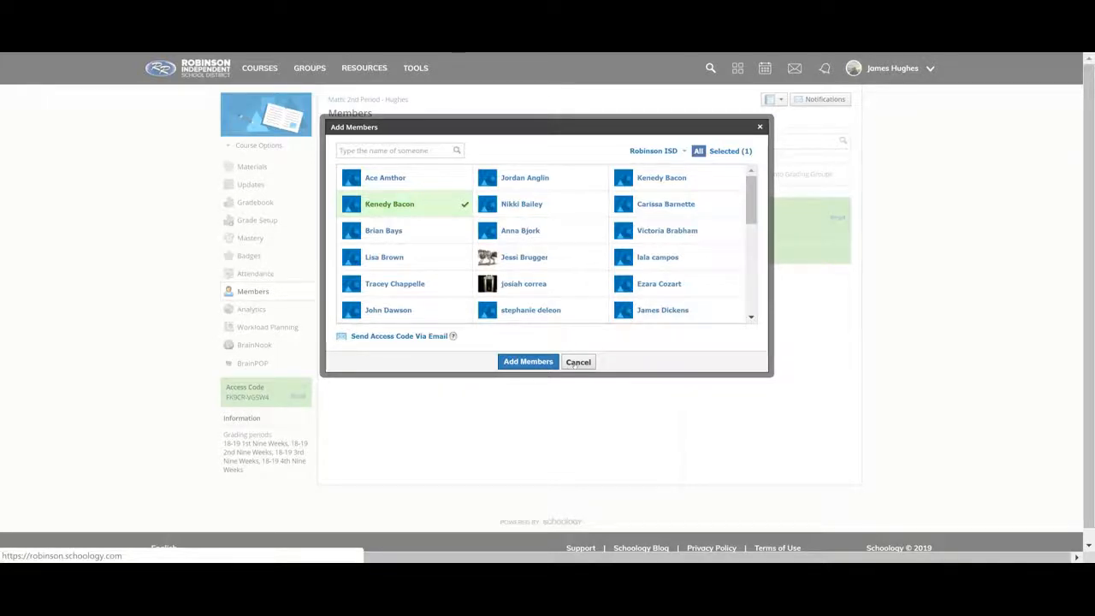
left_click(576, 361)
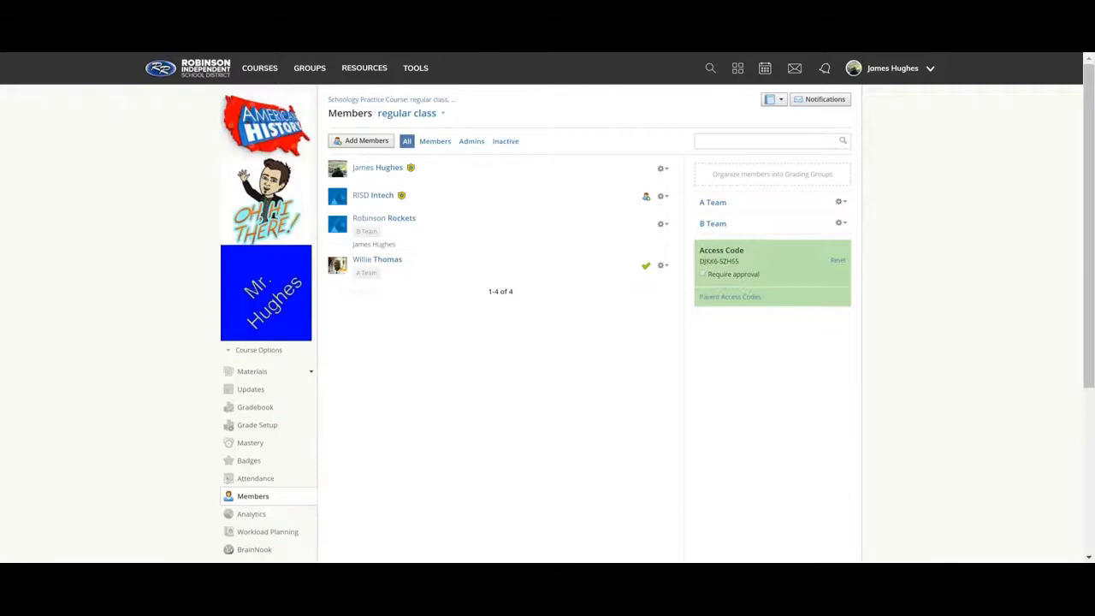
- View the A Team and B Team groups in the regular class section, and create a C TEAM grading group containing both students
left_click(706, 205)
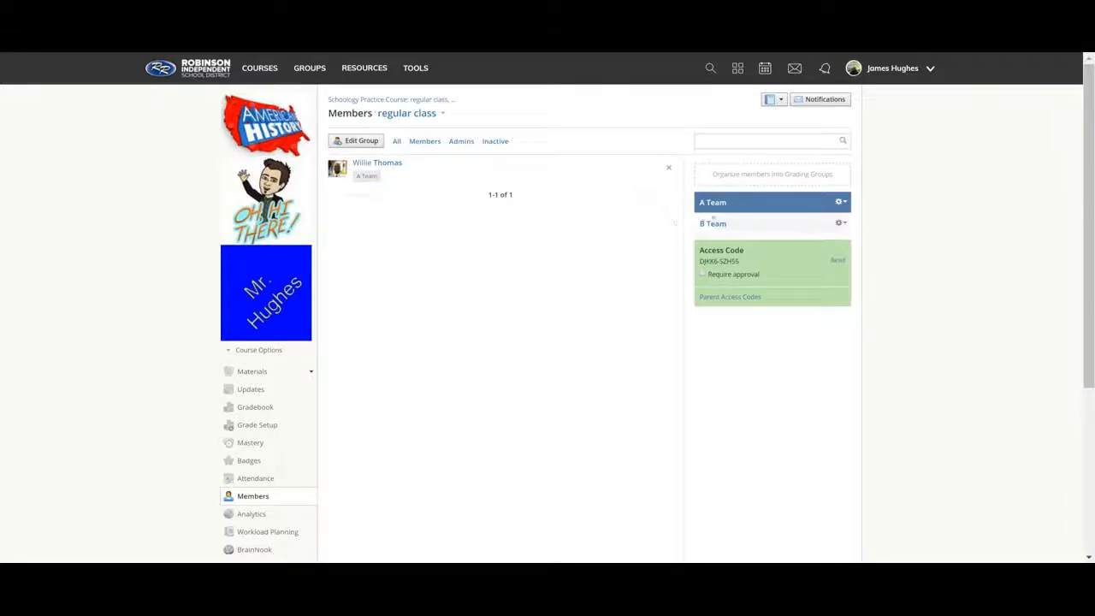
left_click(714, 223)
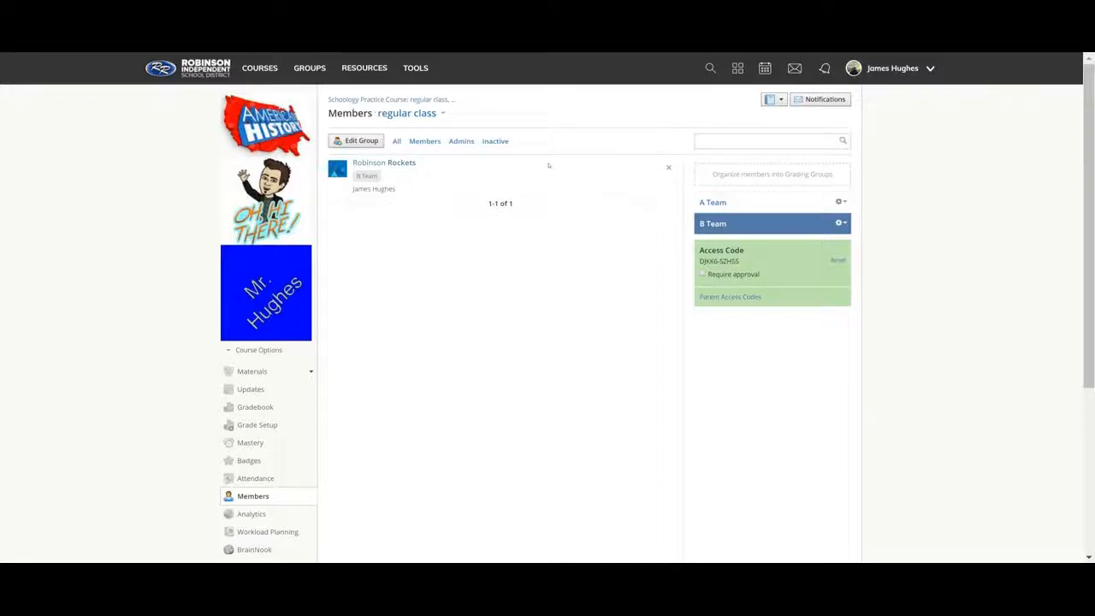
left_click(759, 174)
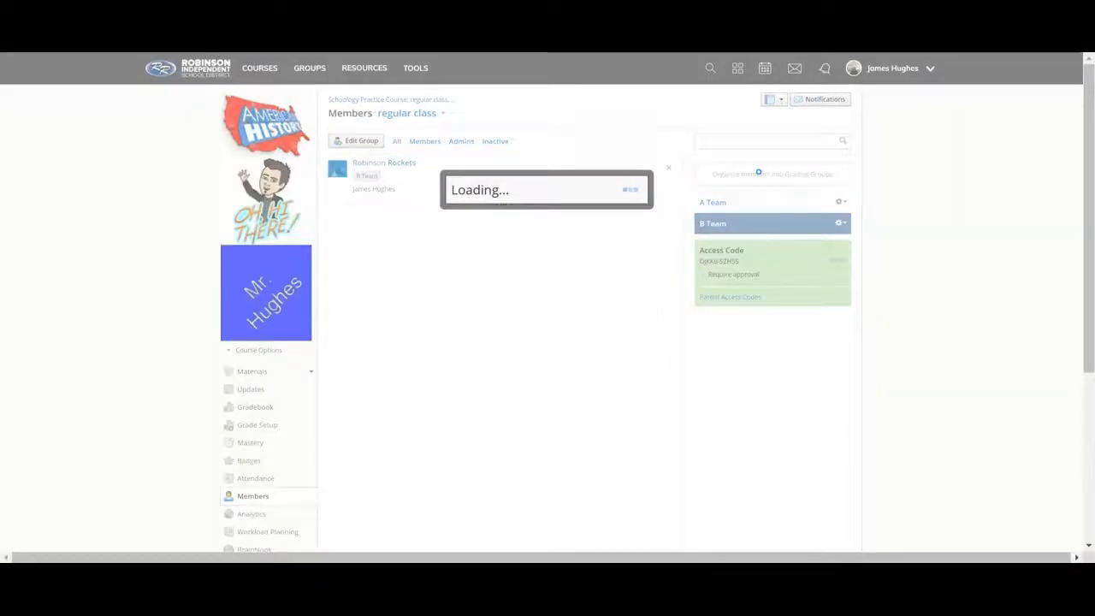
type("C TEAM")
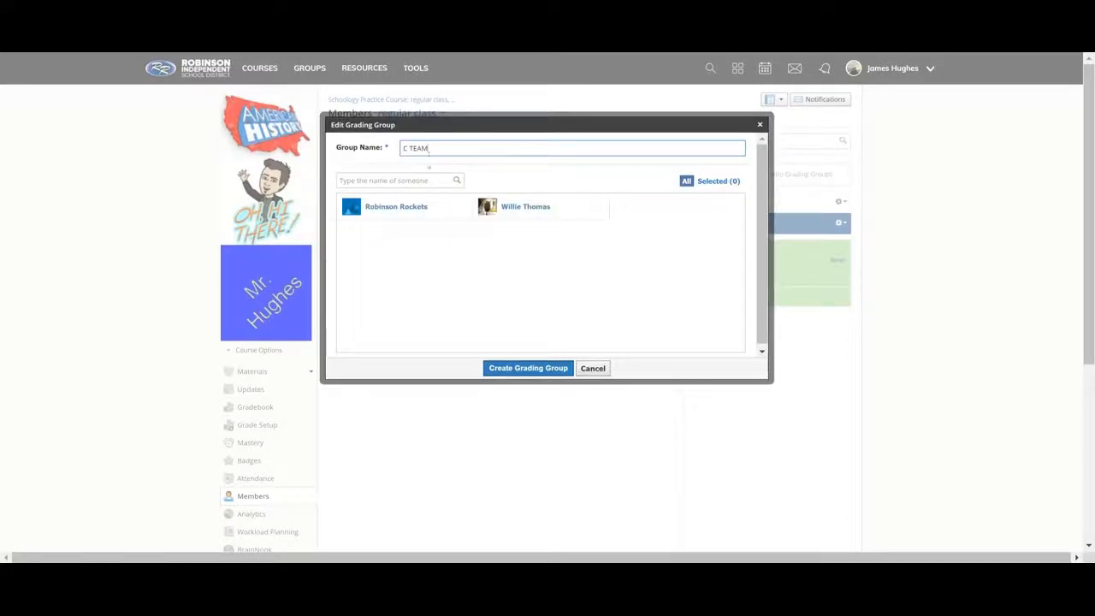
left_click(403, 209)
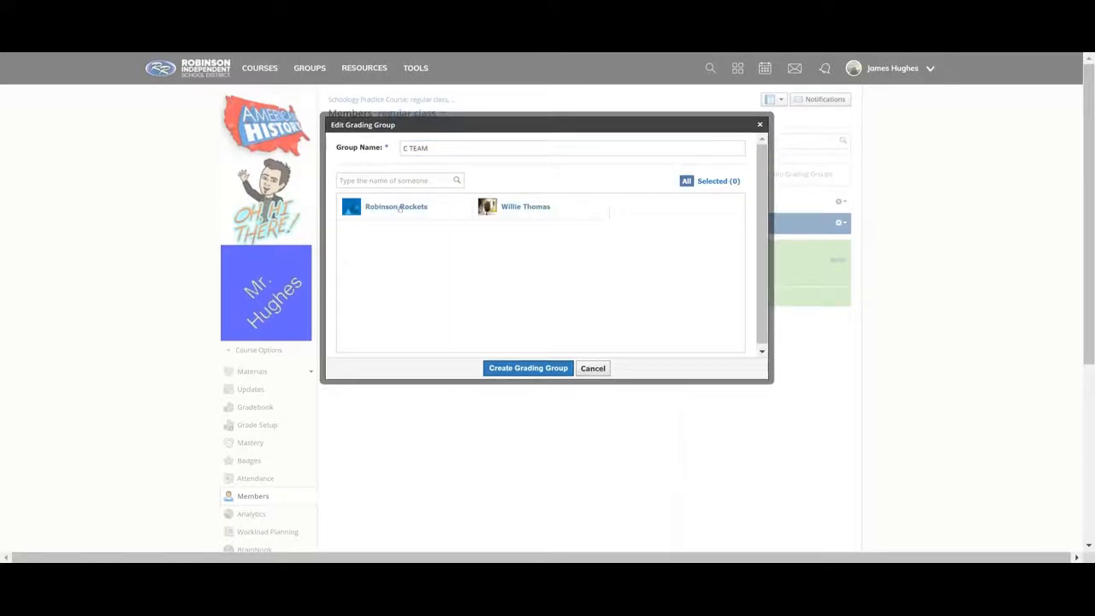
left_click(528, 208)
left_click(523, 368)
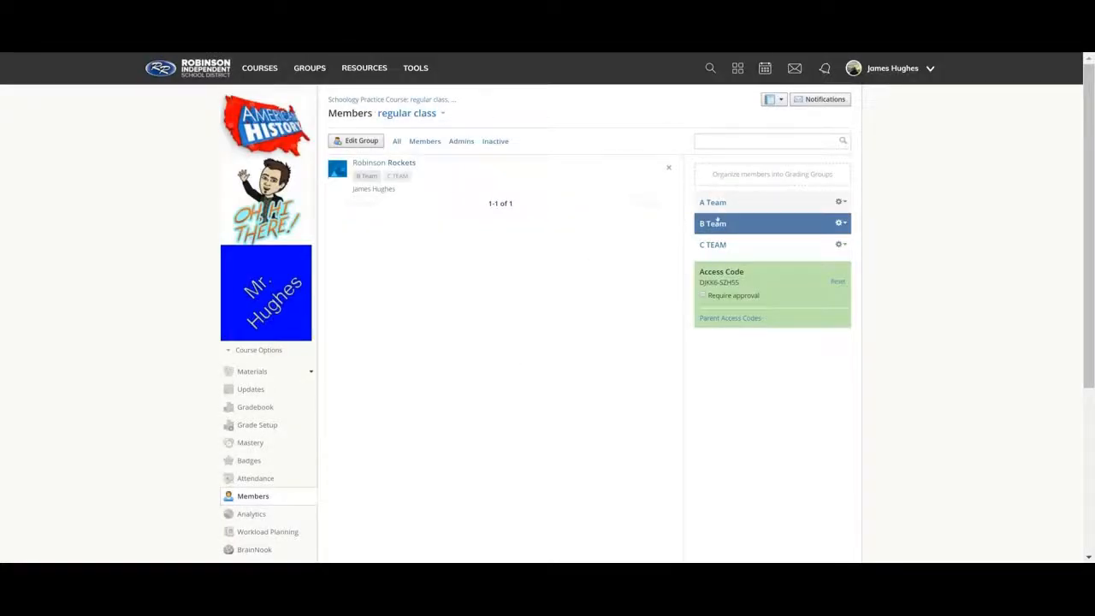
- Review who belongs to the C TEAM, A Team and B Team grading groups
left_click(710, 244)
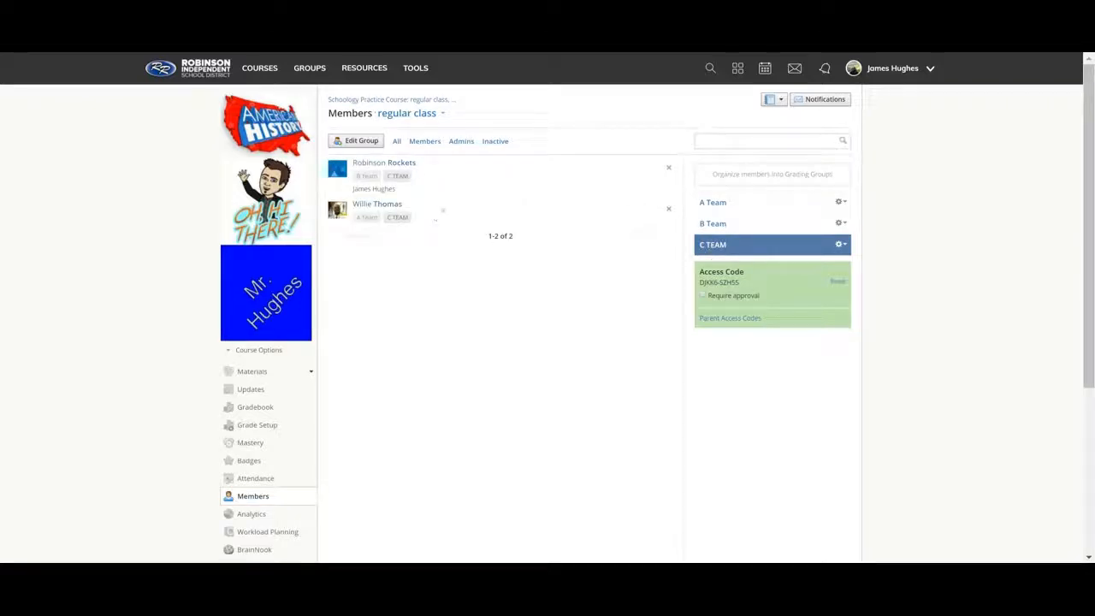
left_click(715, 204)
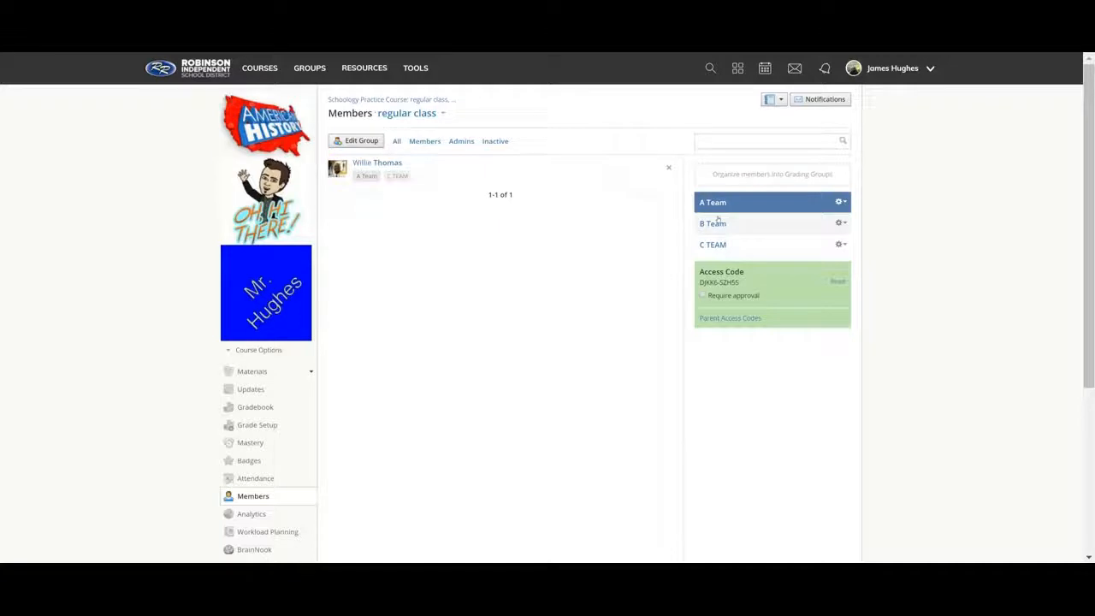
left_click(719, 222)
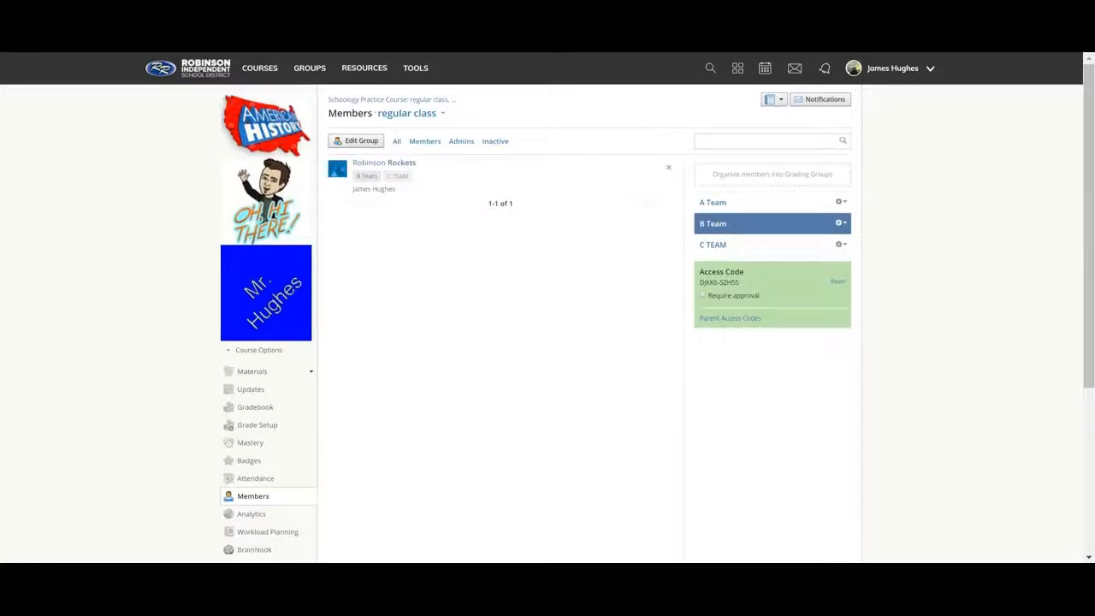
- Edit the C TEAM grading group to remove its second student, and save the group
left_click(842, 245)
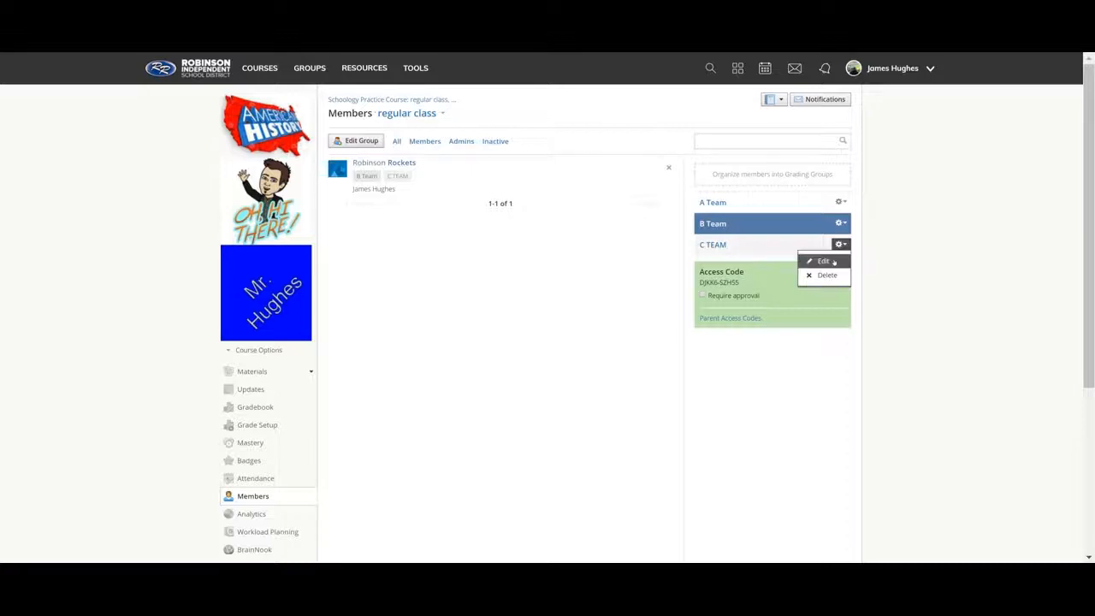
left_click(823, 261)
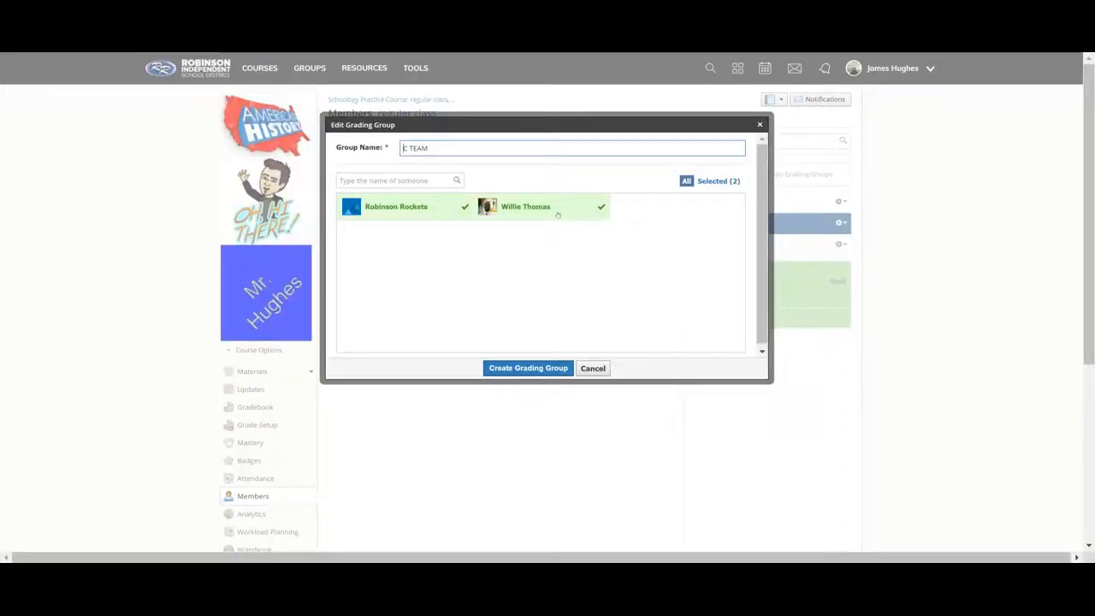
left_click(557, 213)
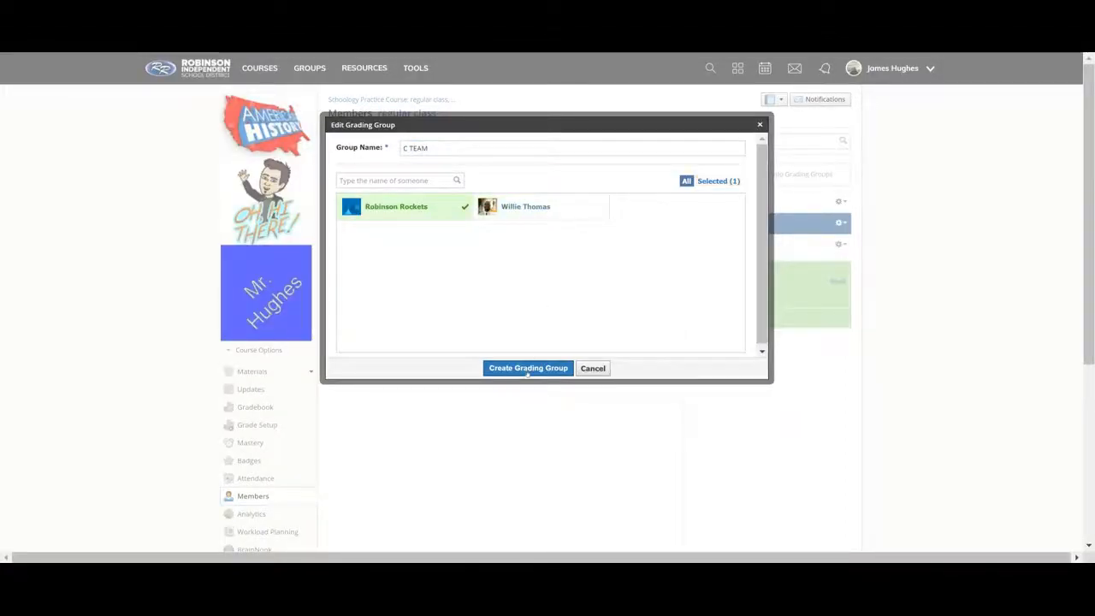
left_click(528, 368)
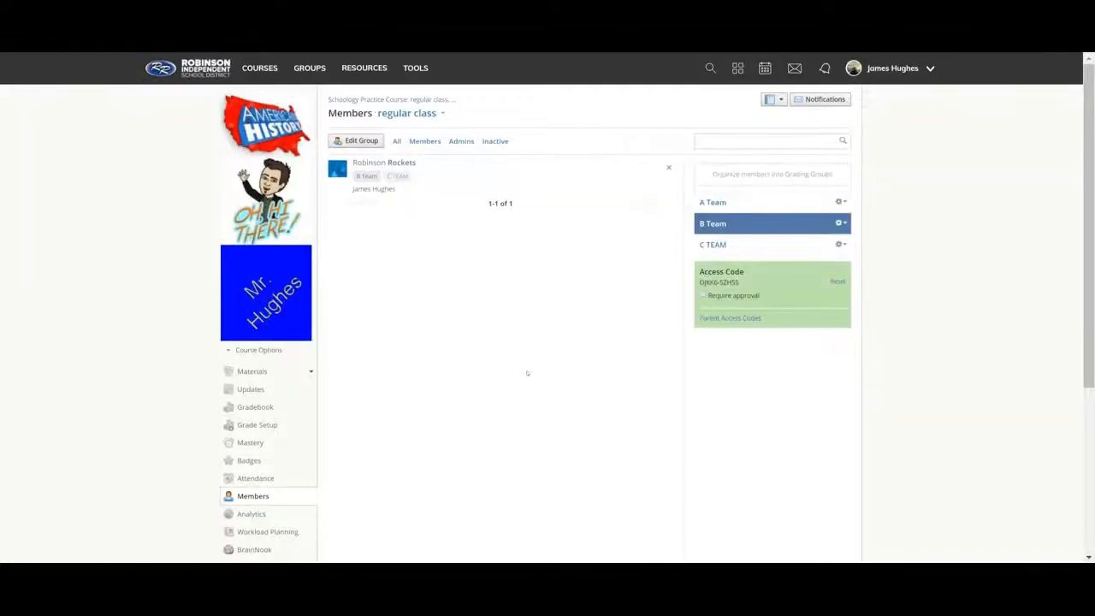
- Delete the C TEAM grading group from the regular class section
left_click(842, 244)
left_click(834, 276)
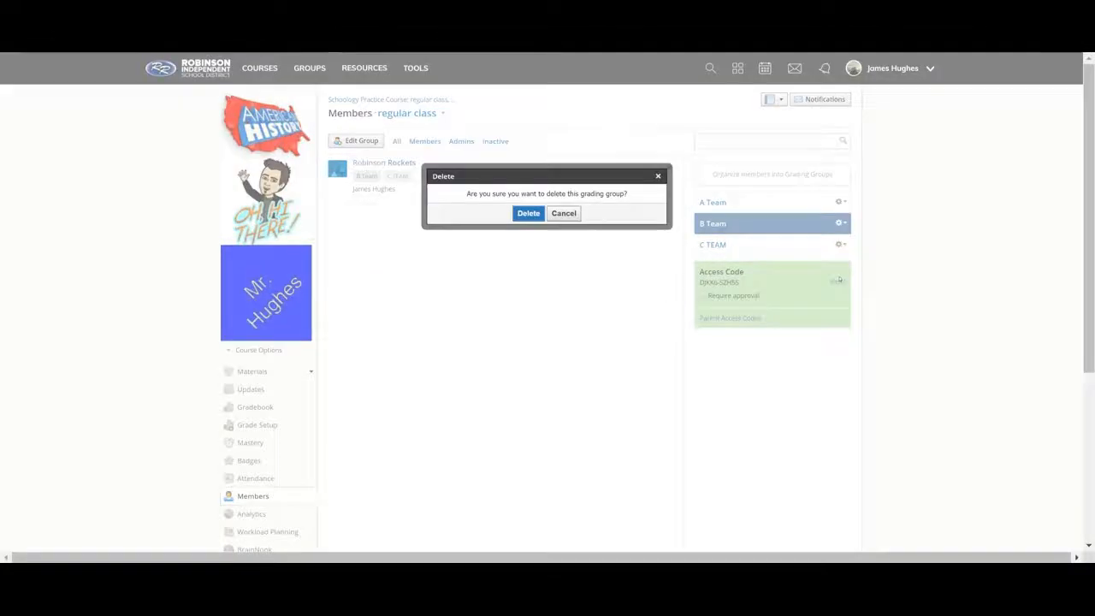
left_click(524, 214)
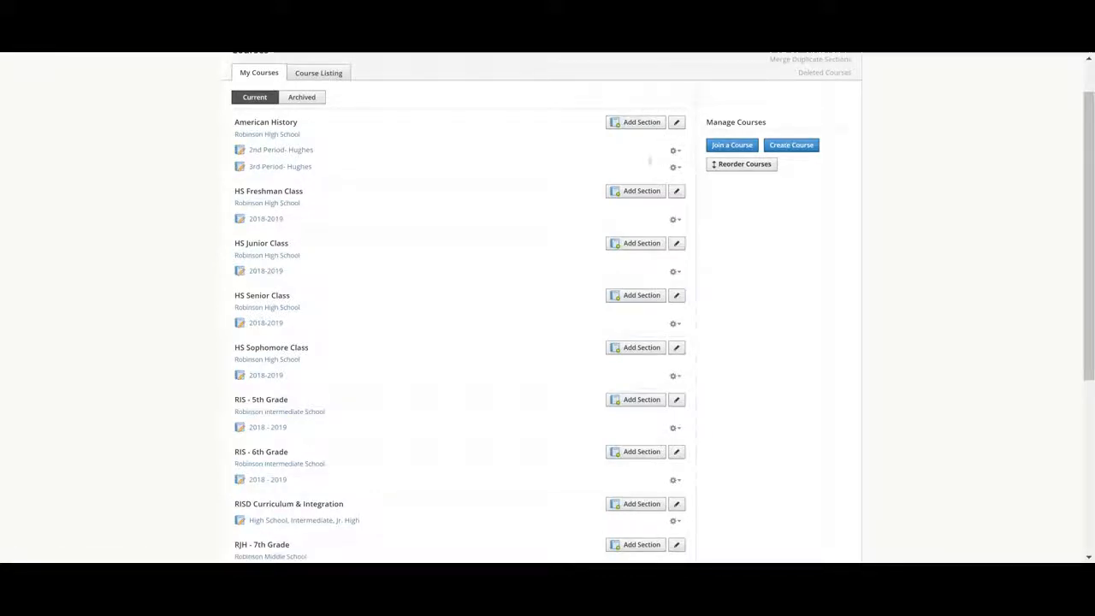
- Link the American History 2nd Period section to the 3rd Period section, downloading the 2nd Period grades as a Standard CSV
left_click(676, 167)
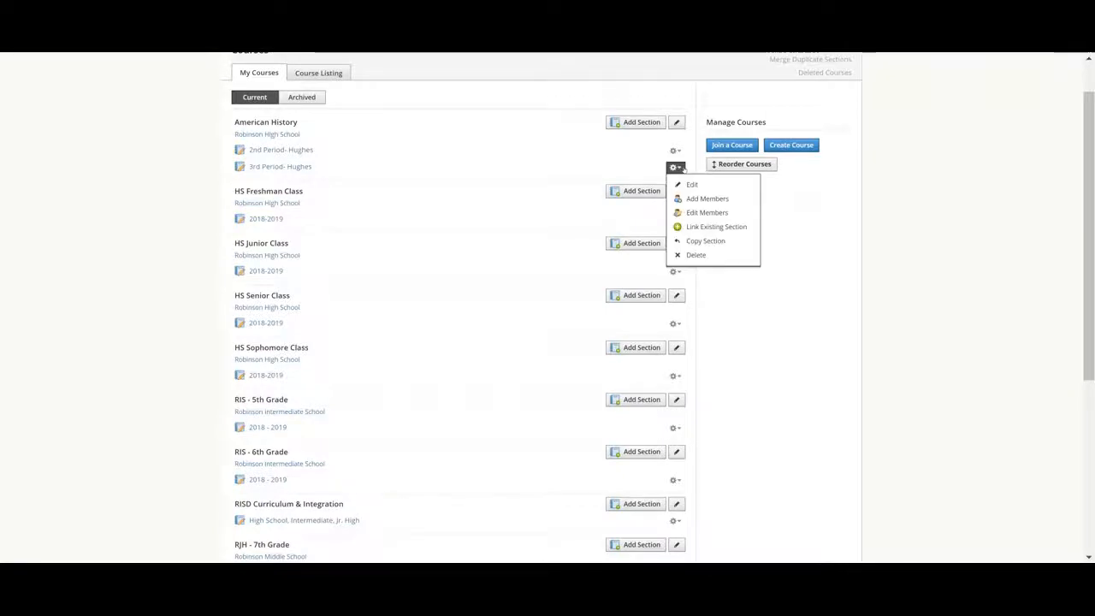
left_click(699, 227)
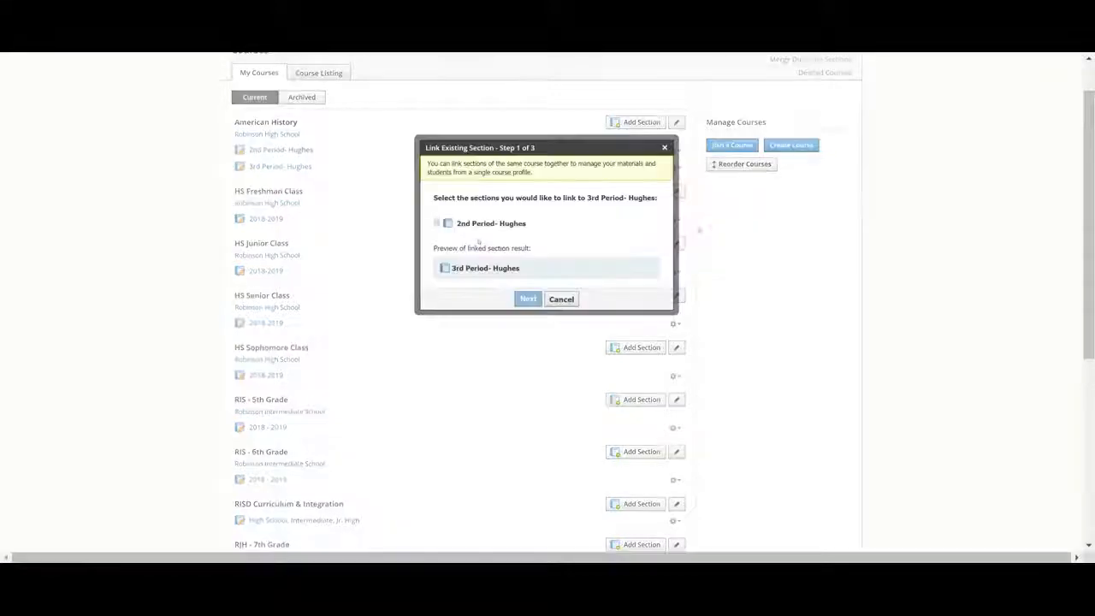
left_click(436, 223)
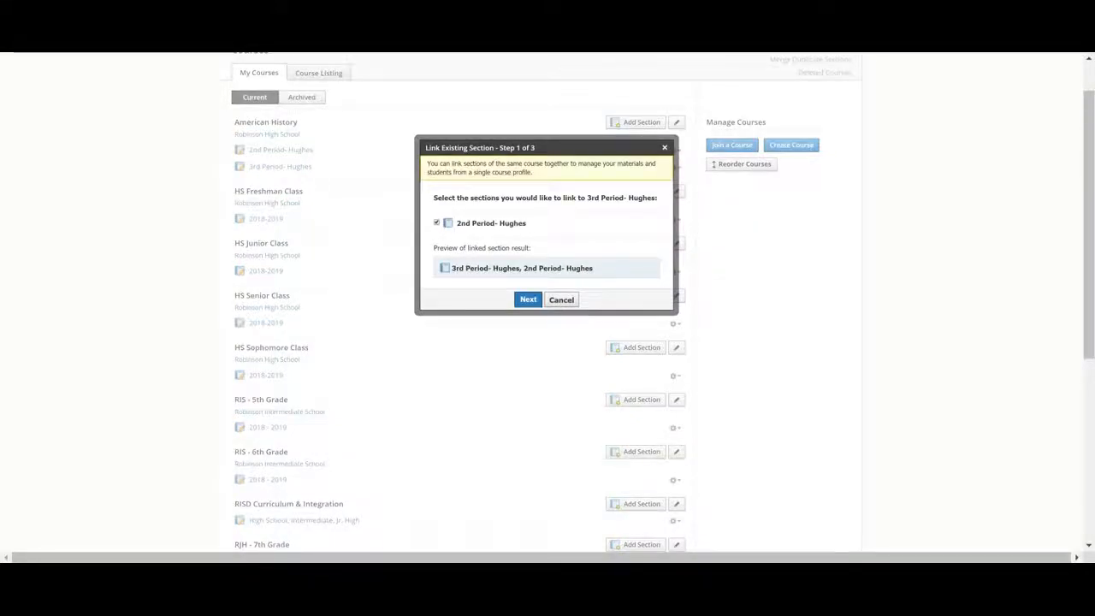
left_click(525, 299)
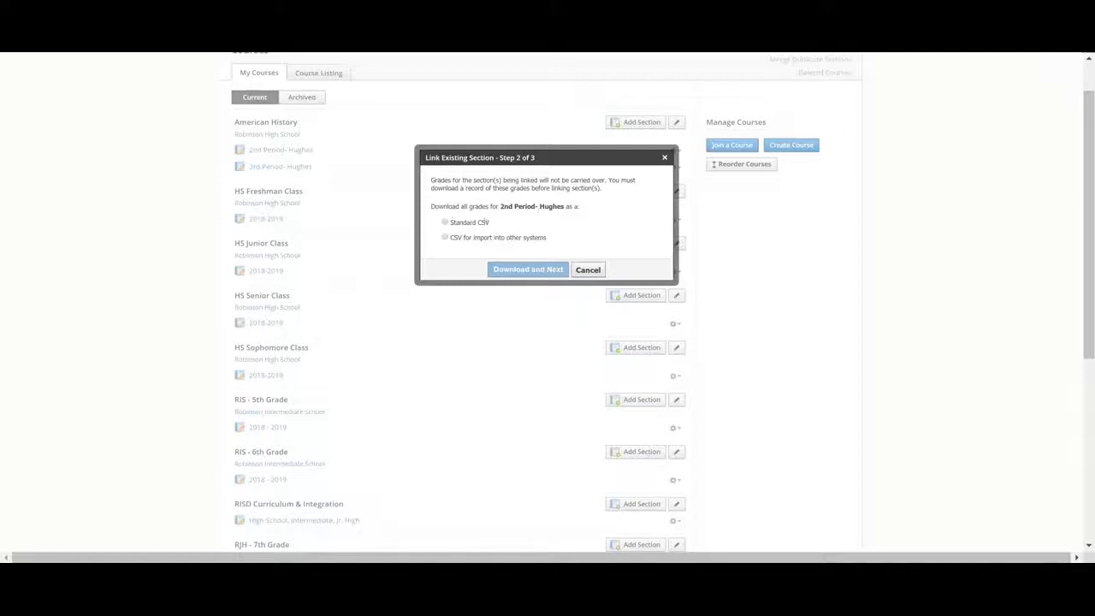
left_click(486, 222)
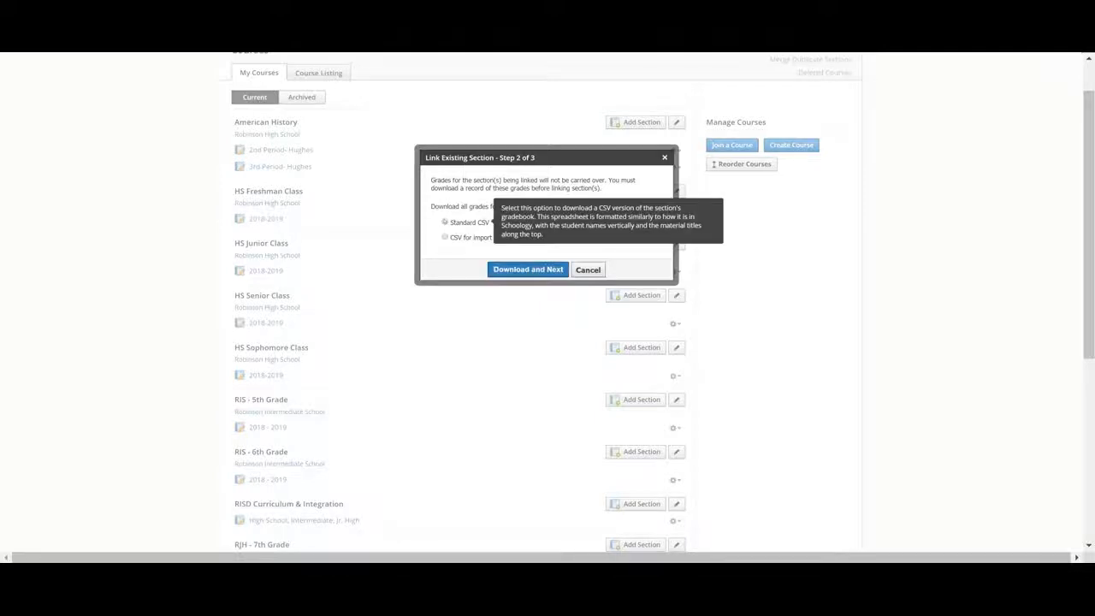
left_click(529, 269)
left_click(528, 273)
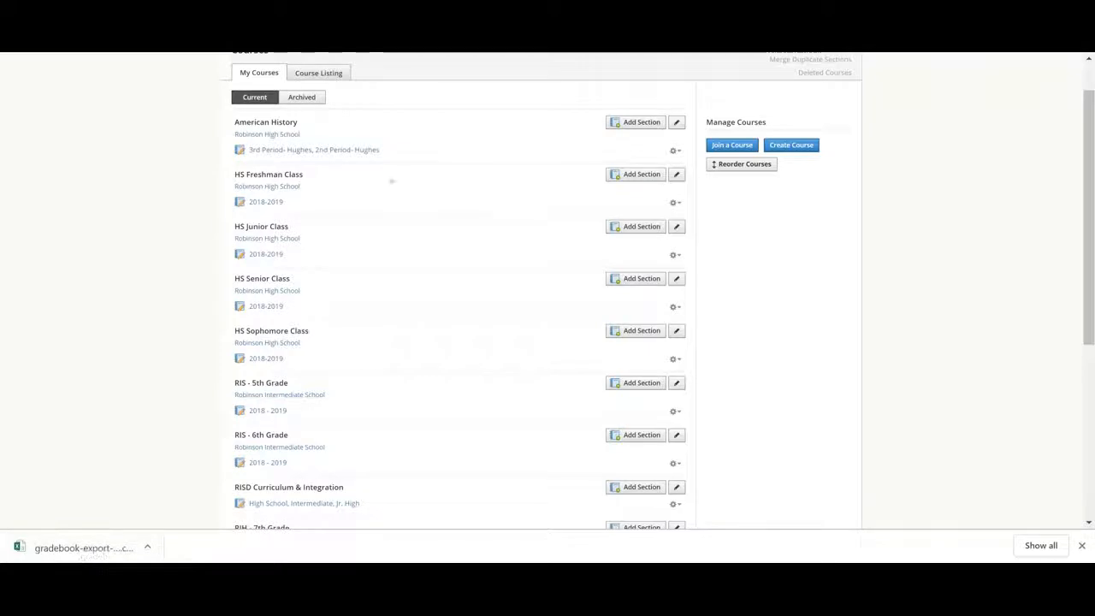
- Open the linked American History course's member list and switch it from the 3rd Period to the 2nd Period section
left_click(281, 150)
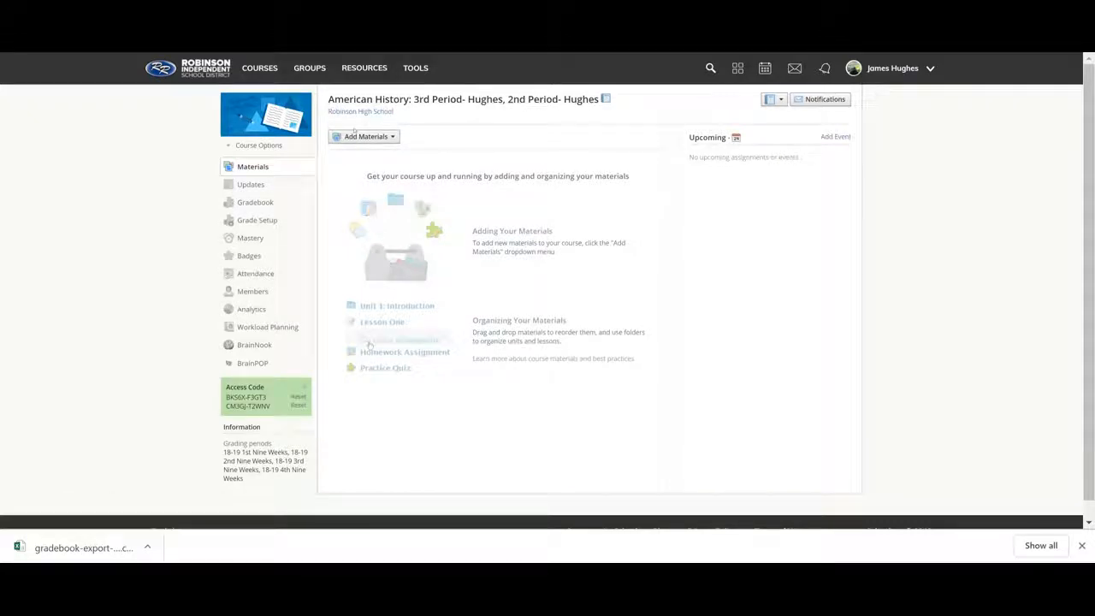
left_click(252, 289)
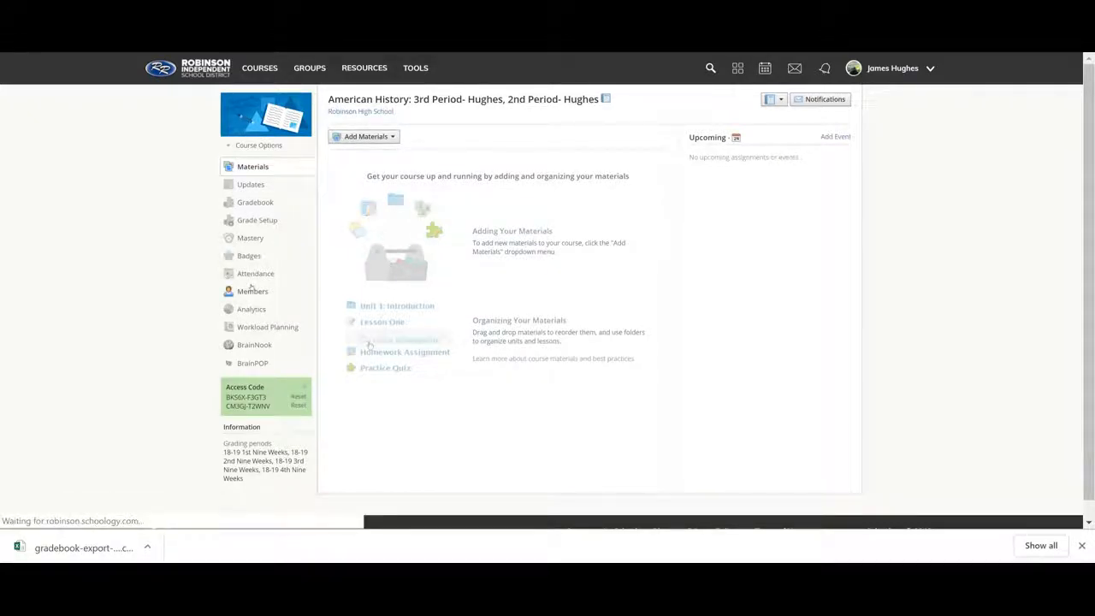
left_click(465, 114)
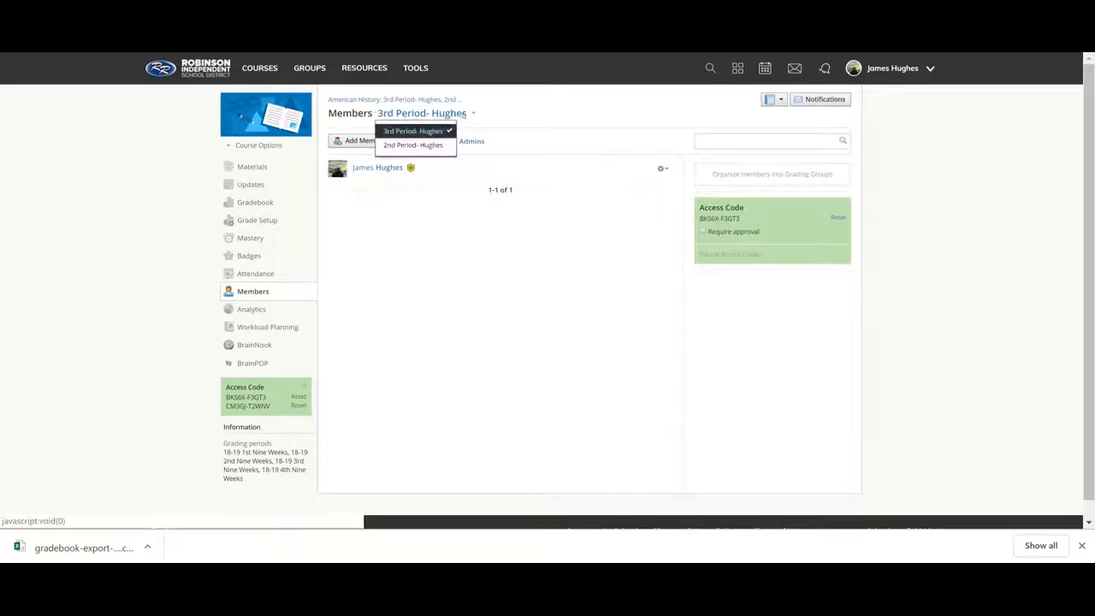
left_click(414, 145)
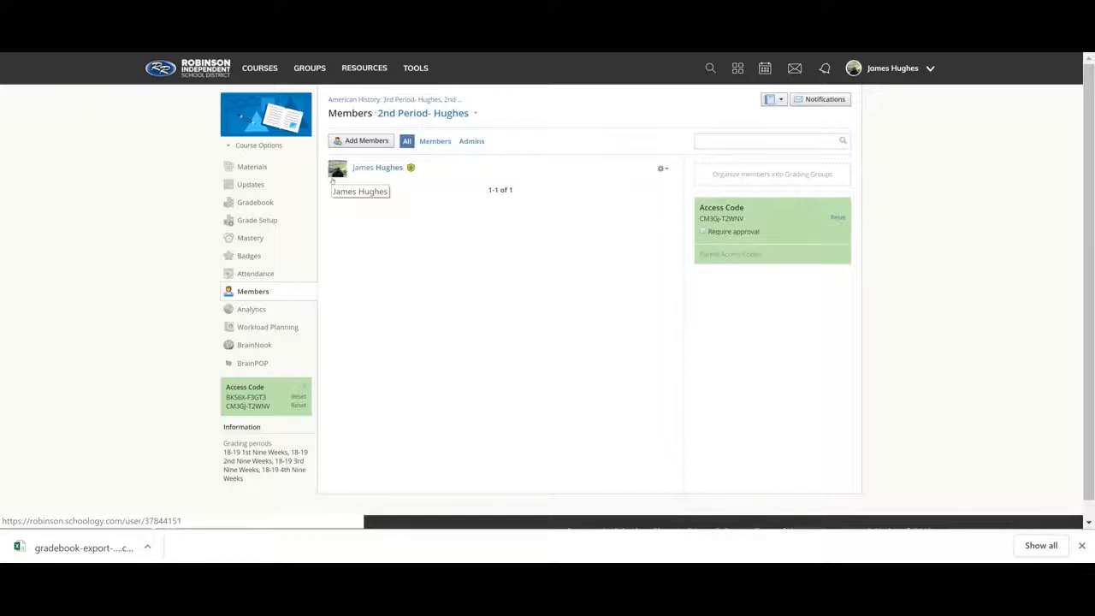
- Start a new assignment in the American History course materials and select all sections for customized availability and due dates
left_click(246, 167)
left_click(366, 137)
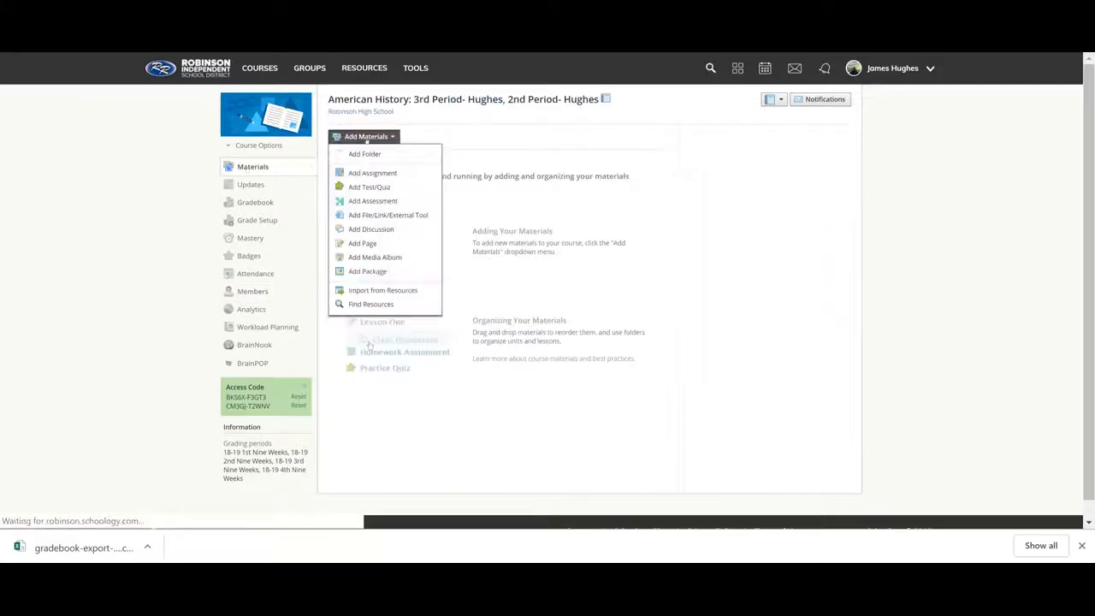
left_click(368, 173)
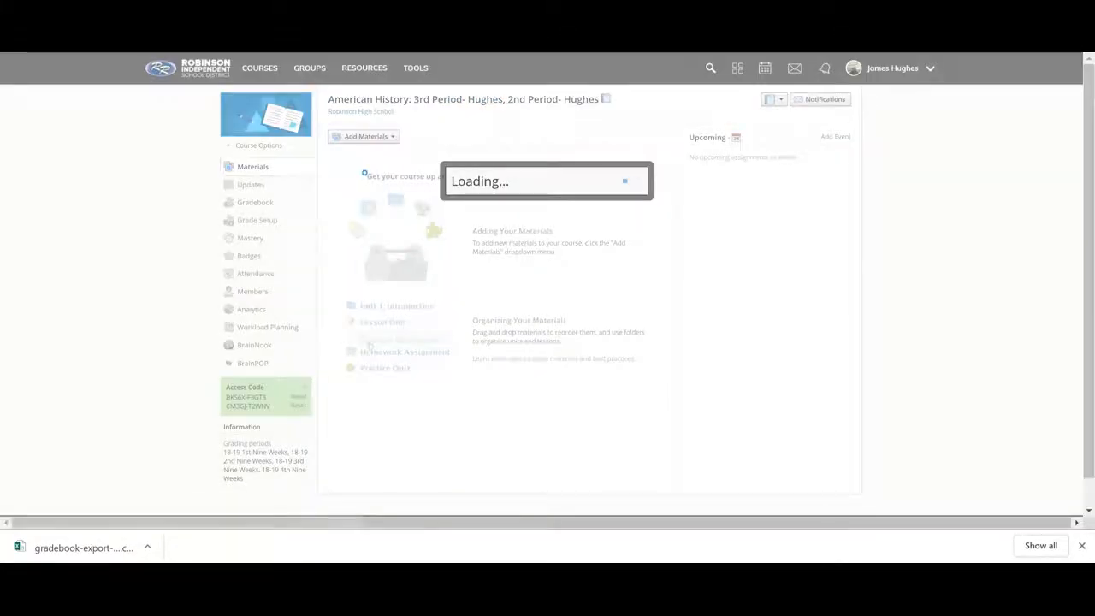
scroll(385, 361, "down", 1)
left_click(385, 364)
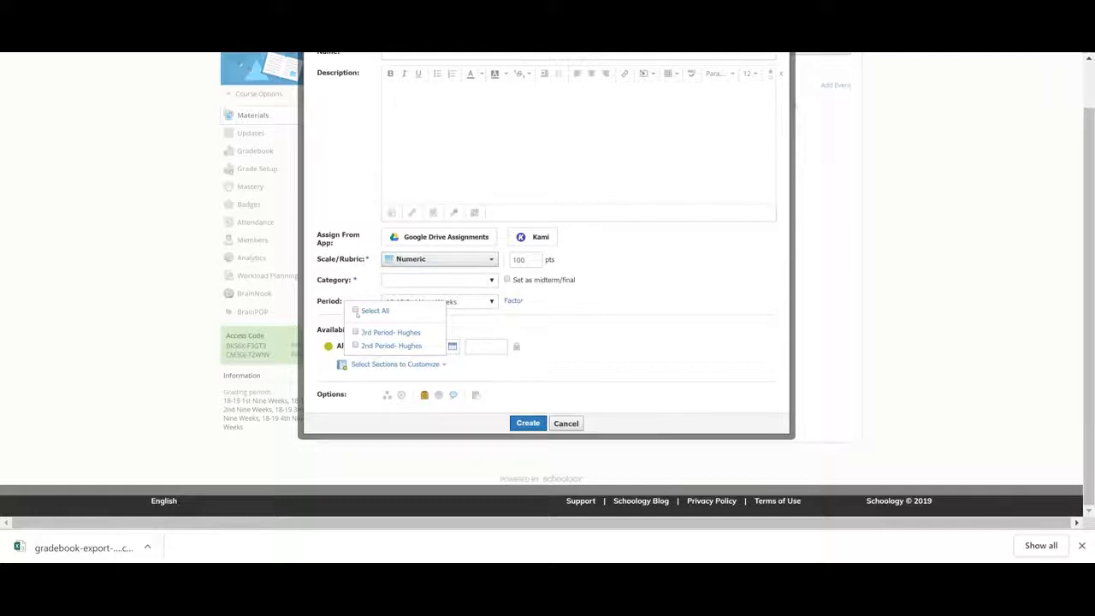
left_click(356, 312)
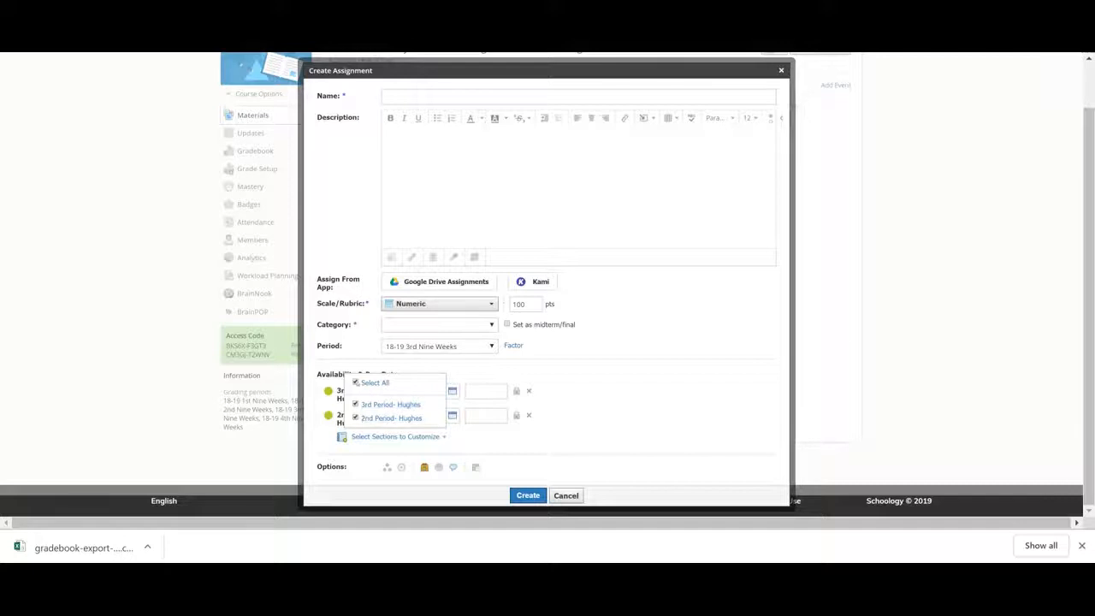
- Set the new assignment's due date to 1/24/19 for both the 3rd Period and 2nd Period sections
left_click(528, 449)
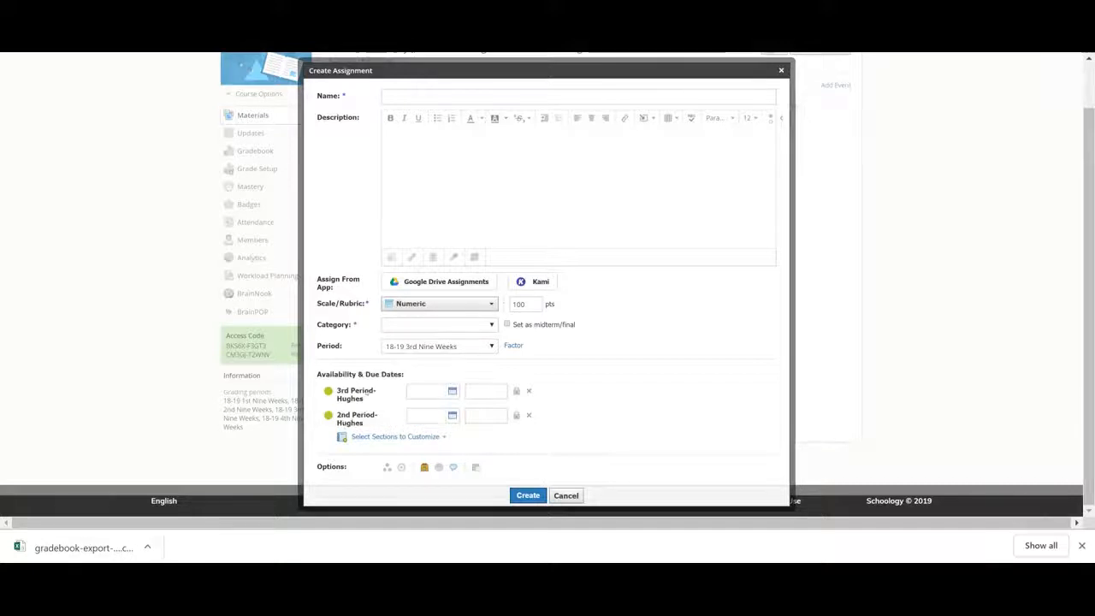
left_click(447, 392)
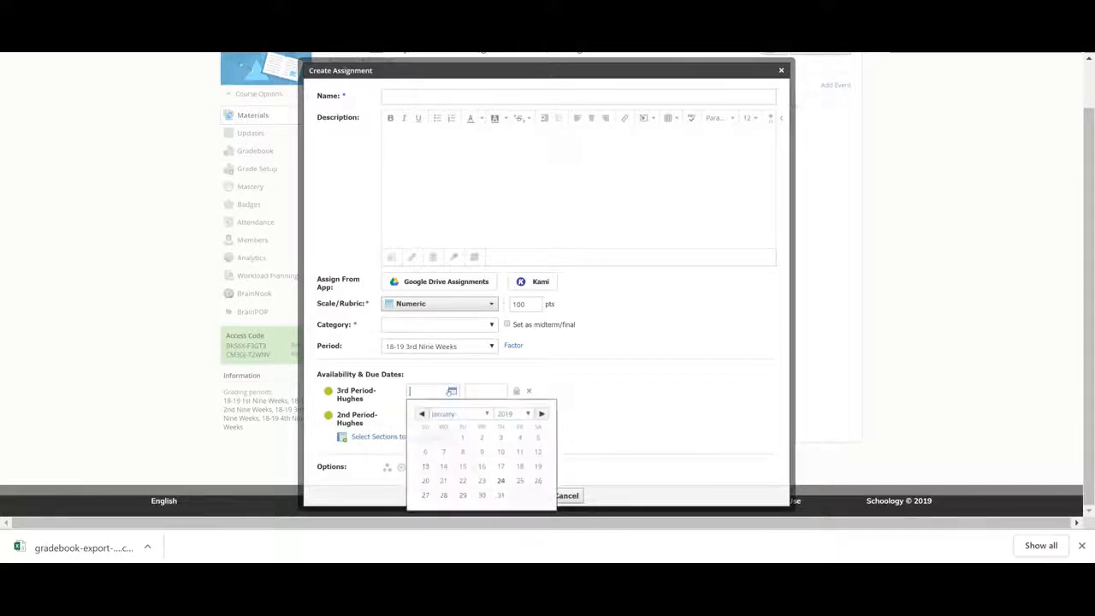
left_click(501, 481)
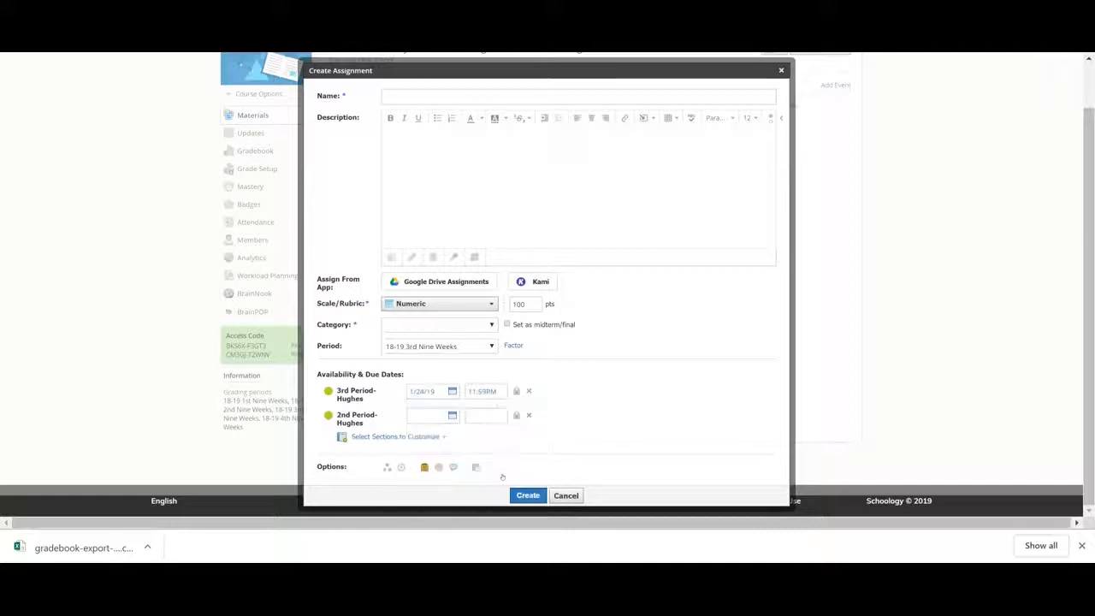
left_click(452, 415)
left_click(501, 505)
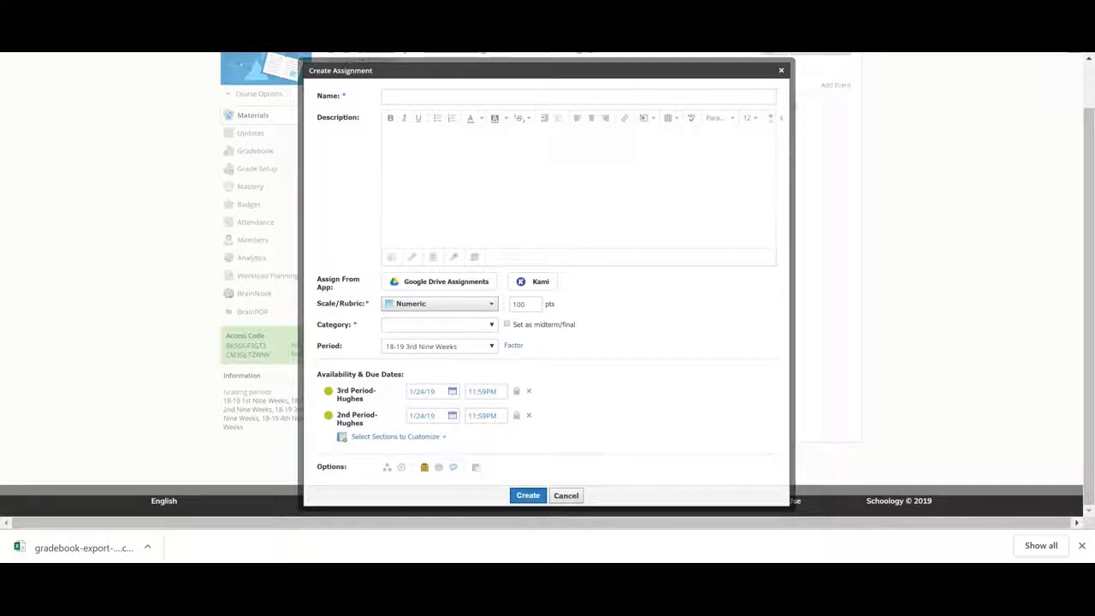
scroll(476, 236, "up", 1)
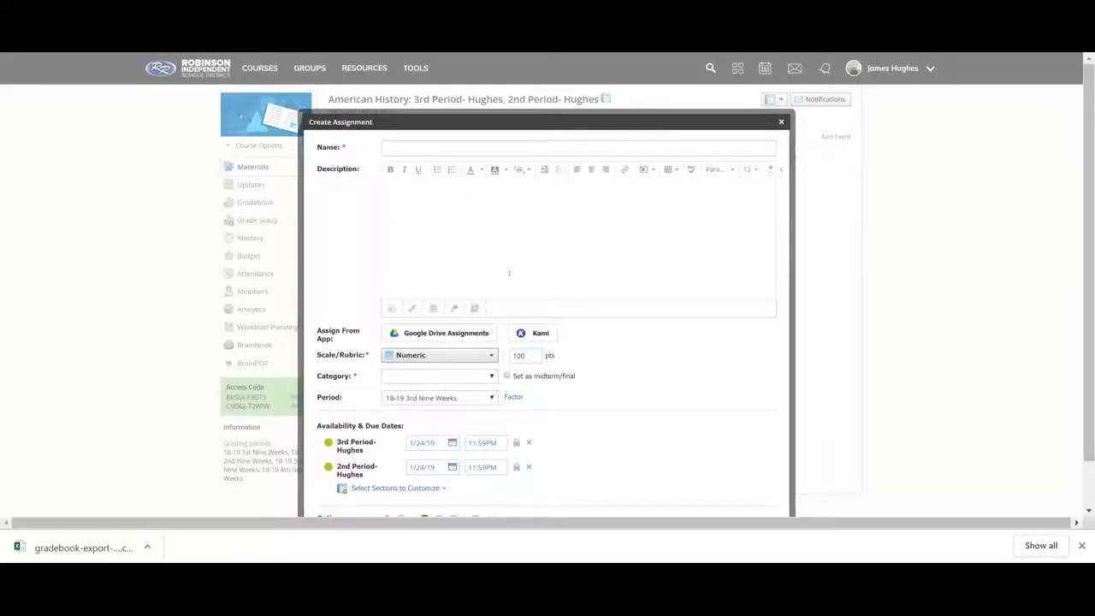
scroll(509, 273, "down", 1)
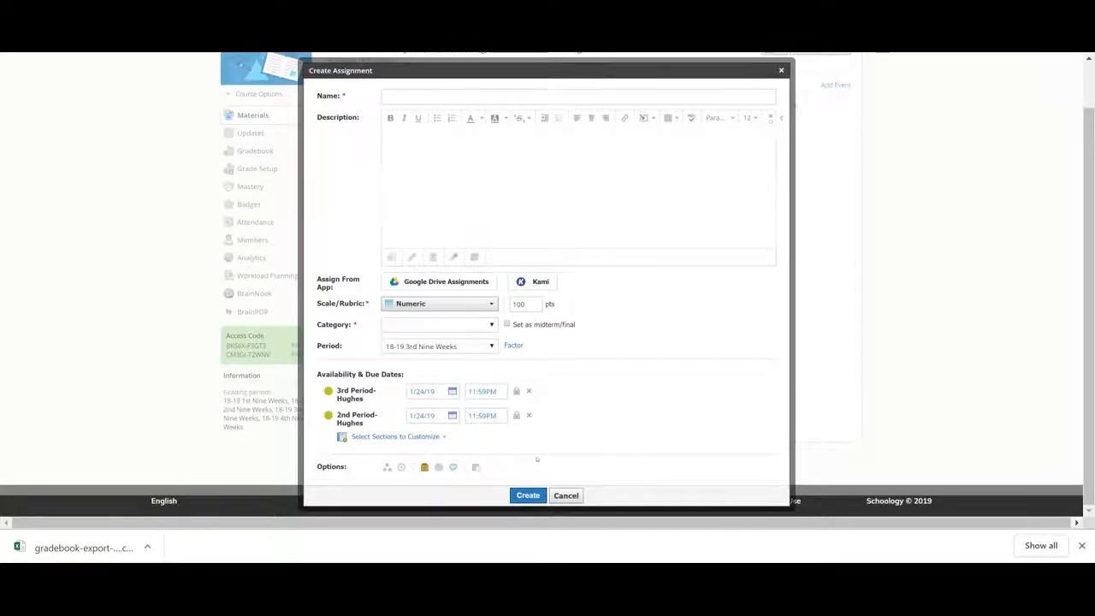